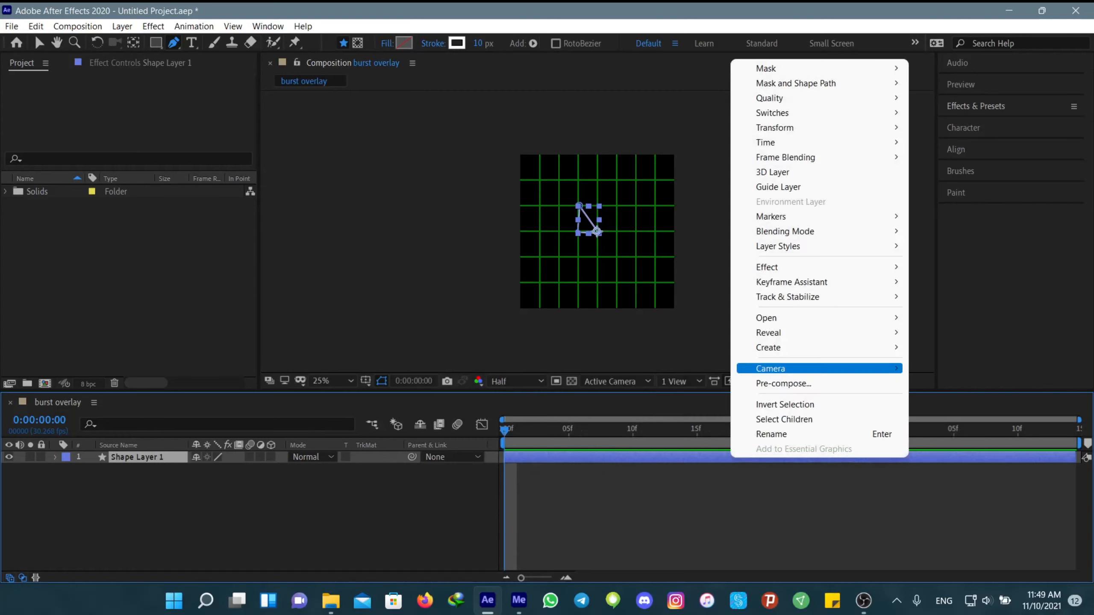
Pre-compose the triangle shape layer into a composition named 1 and hide the resulting layer
{"action": "left_click", "coordinate": [784, 383]}
{"action": "type", "text": "1"}
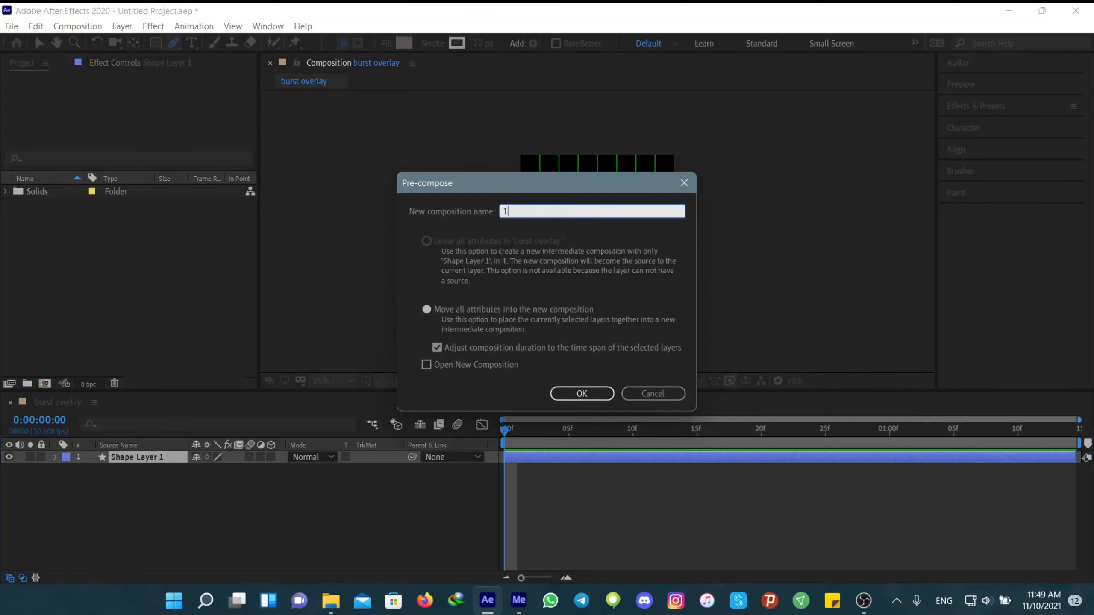
{"action": "left_click", "coordinate": [582, 394]}
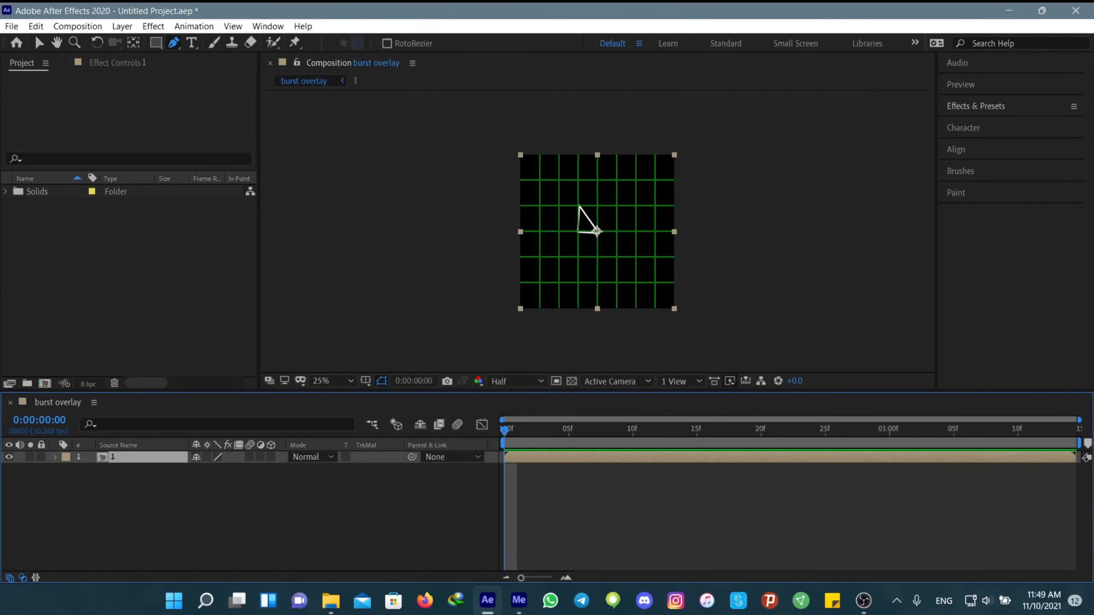
{"action": "key", "text": "ctrl+shift+a"}
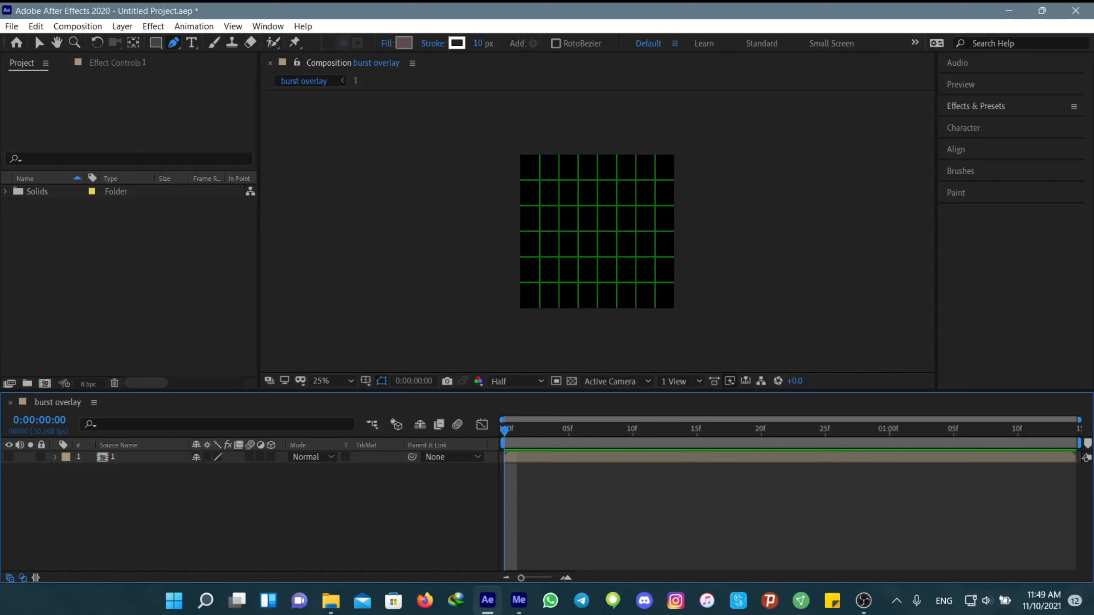
Draw a closed cross-shaped path on a new shape layer with the Pen tool, following the grid intersections near the centre
{"action": "left_click", "coordinate": [579, 206]}
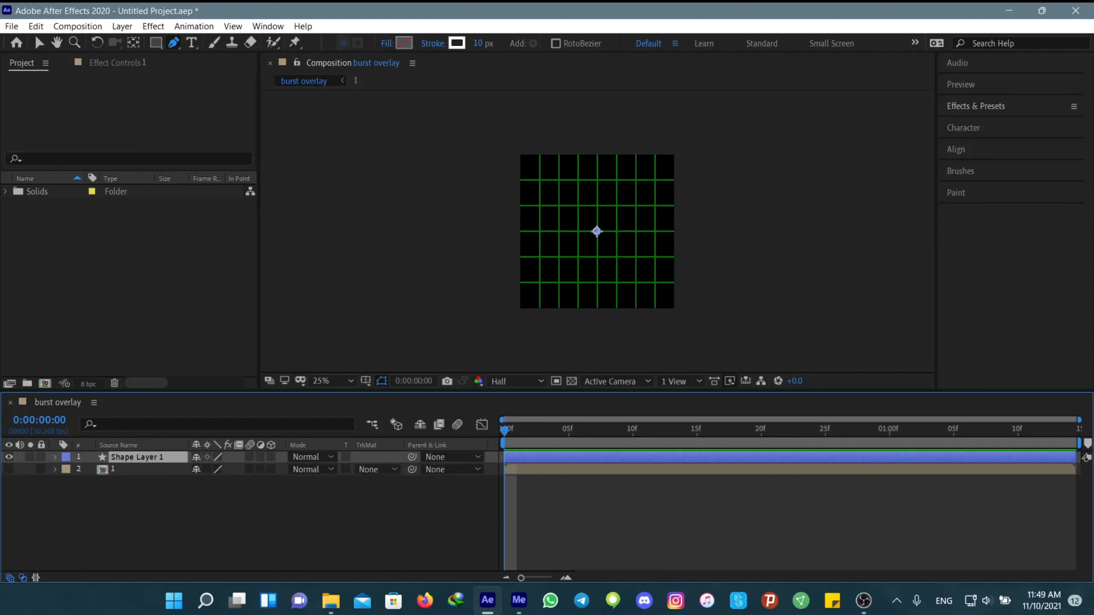
{"action": "left_click", "coordinate": [599, 206]}
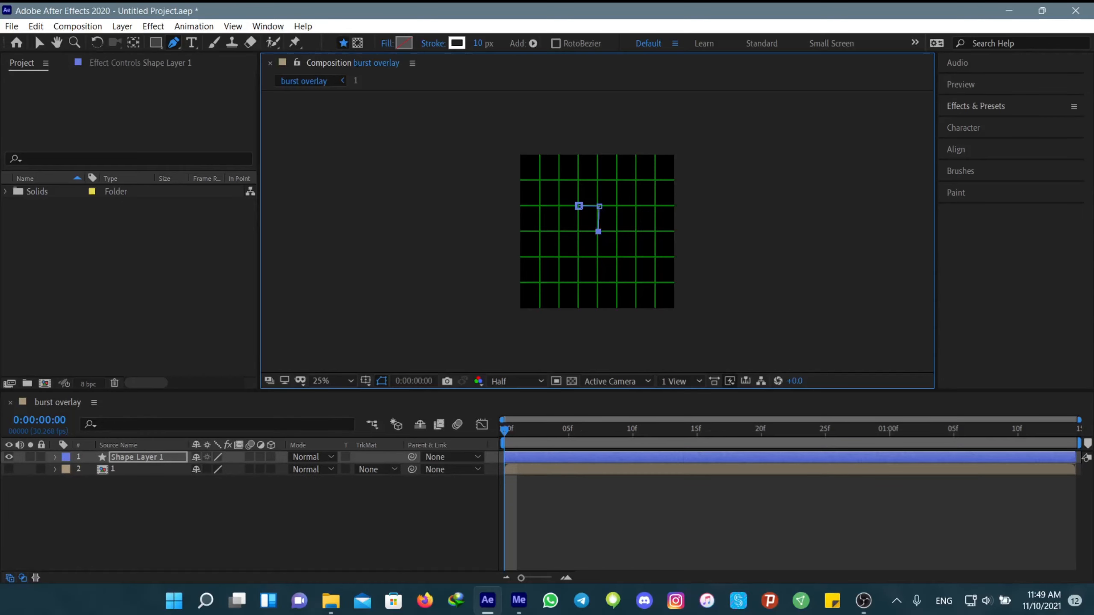
{"action": "left_click_drag", "start_coordinate": [600, 206], "coordinate": [597, 206]}
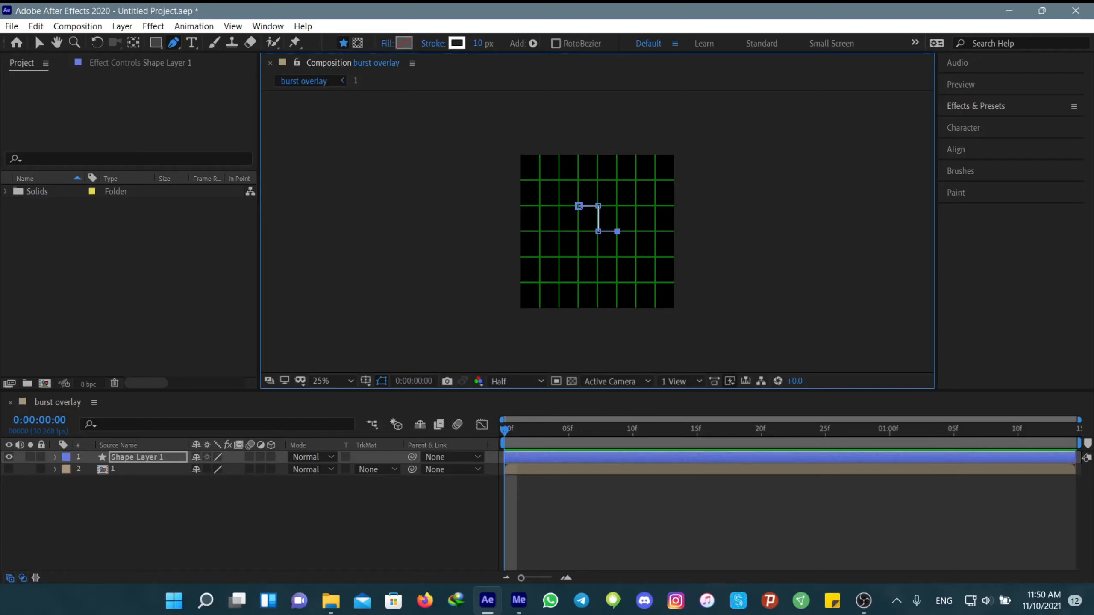
{"action": "left_click", "coordinate": [618, 258]}
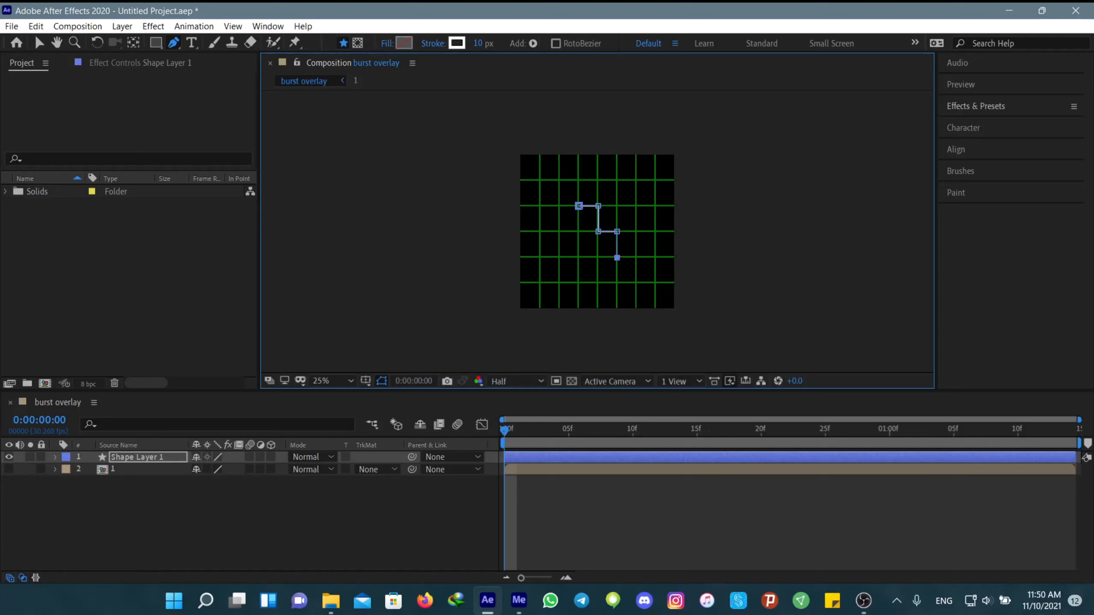
{"action": "left_click", "coordinate": [600, 257]}
{"action": "left_click_drag", "start_coordinate": [600, 257], "coordinate": [598, 257]}
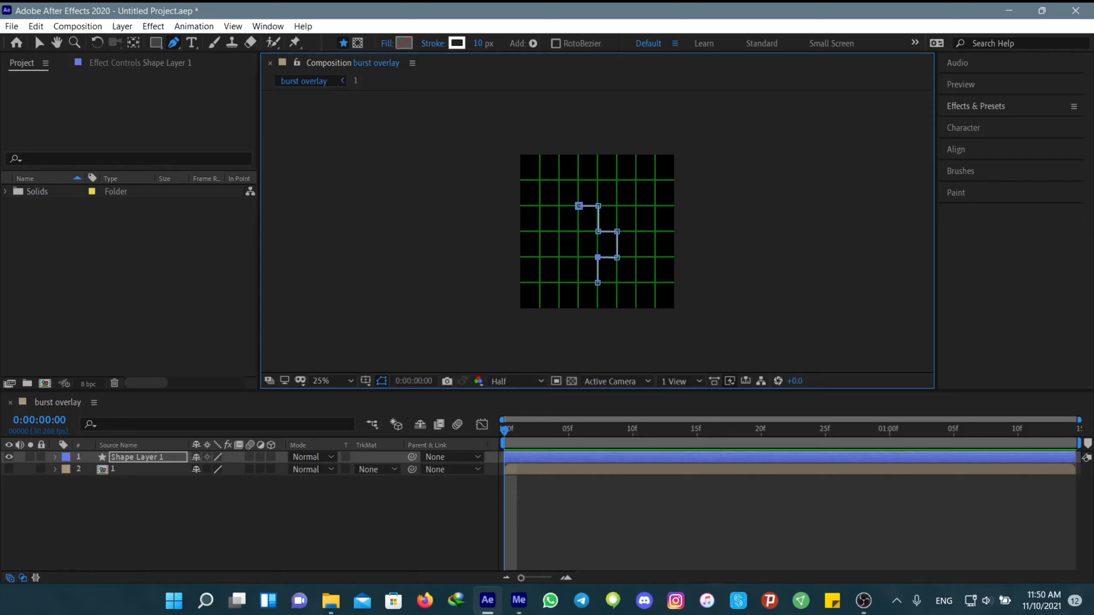
{"action": "left_click", "coordinate": [579, 258]}
{"action": "left_click", "coordinate": [561, 258]}
{"action": "left_click", "coordinate": [560, 233]}
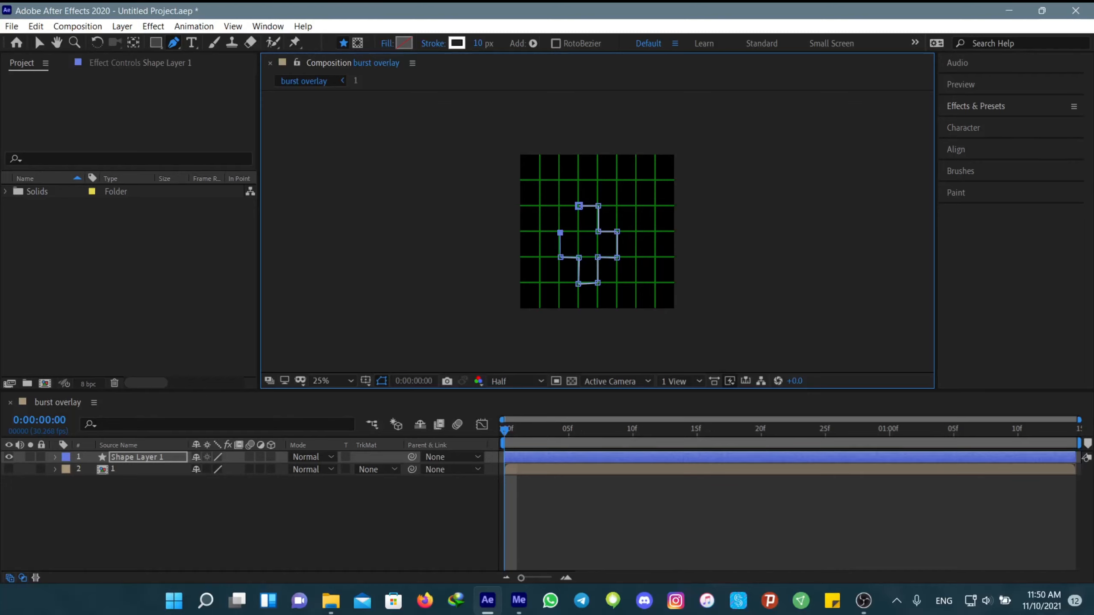
{"action": "left_click", "coordinate": [577, 232]}
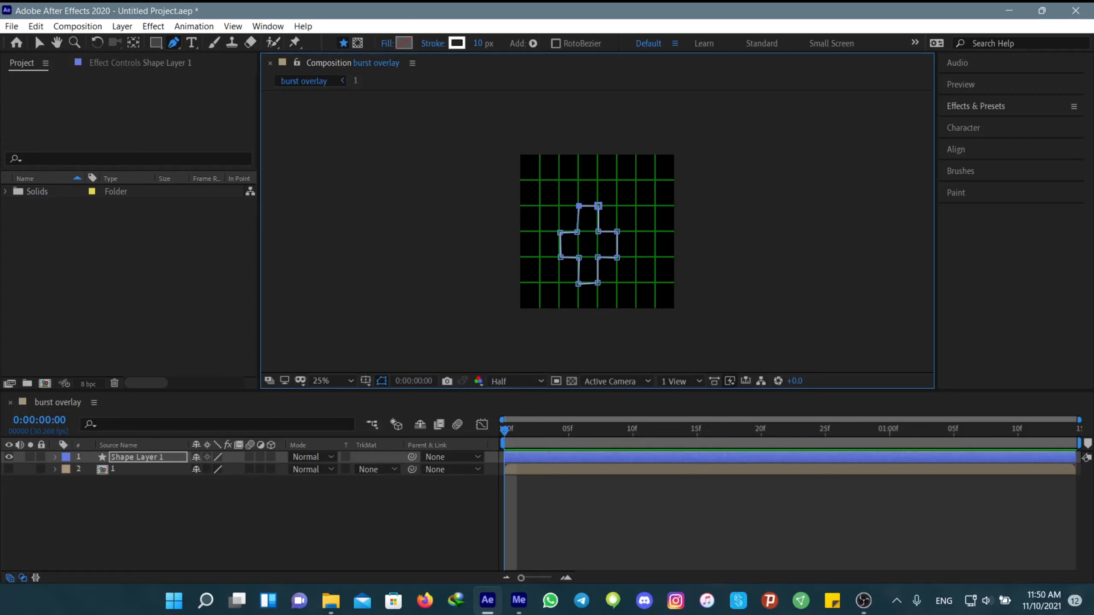
{"action": "left_click", "coordinate": [39, 42]}
{"action": "left_click", "coordinate": [241, 519]}
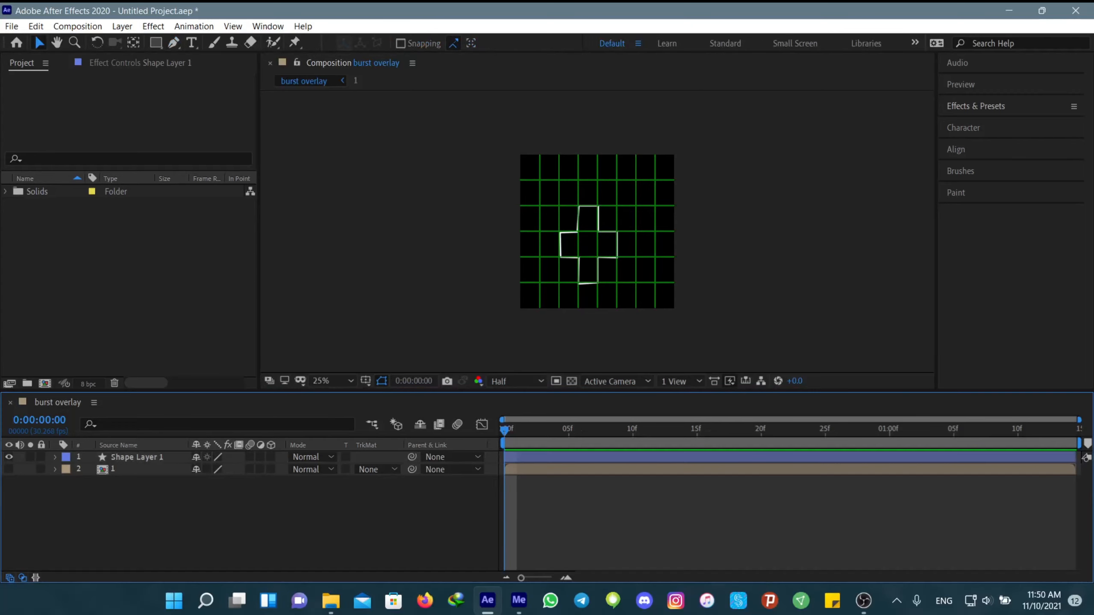
Adjust the cross path's corner points on Shape Layer 1 to line up more closely with the grid
{"action": "left_click", "coordinate": [137, 458]}
{"action": "scroll", "coordinate": [597, 231], "scroll_direction": "up", "scroll_amount": 2}
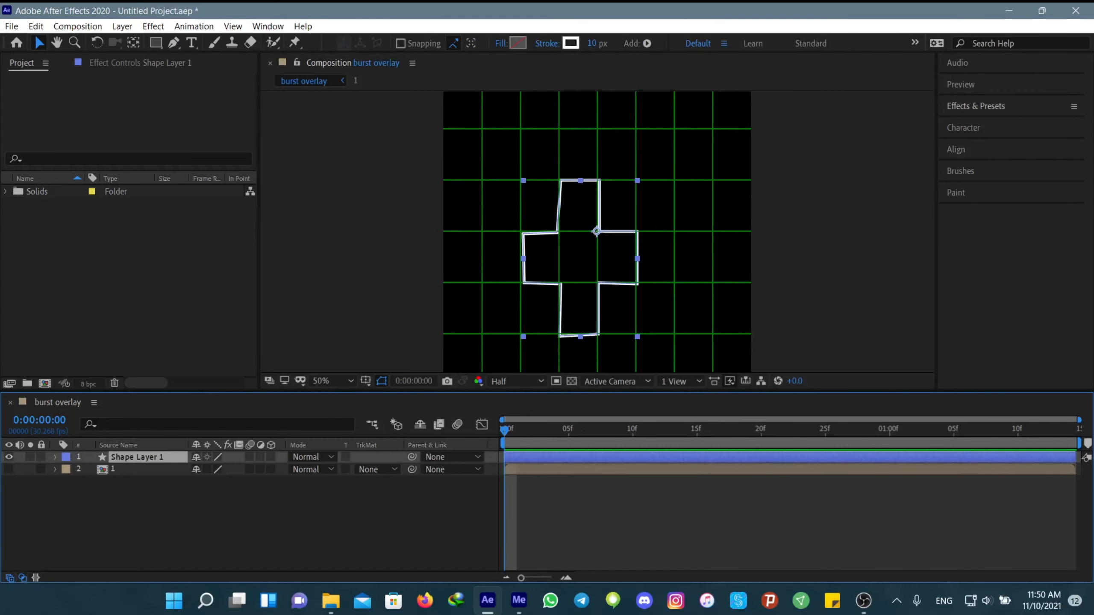
{"action": "left_click", "coordinate": [580, 259]}
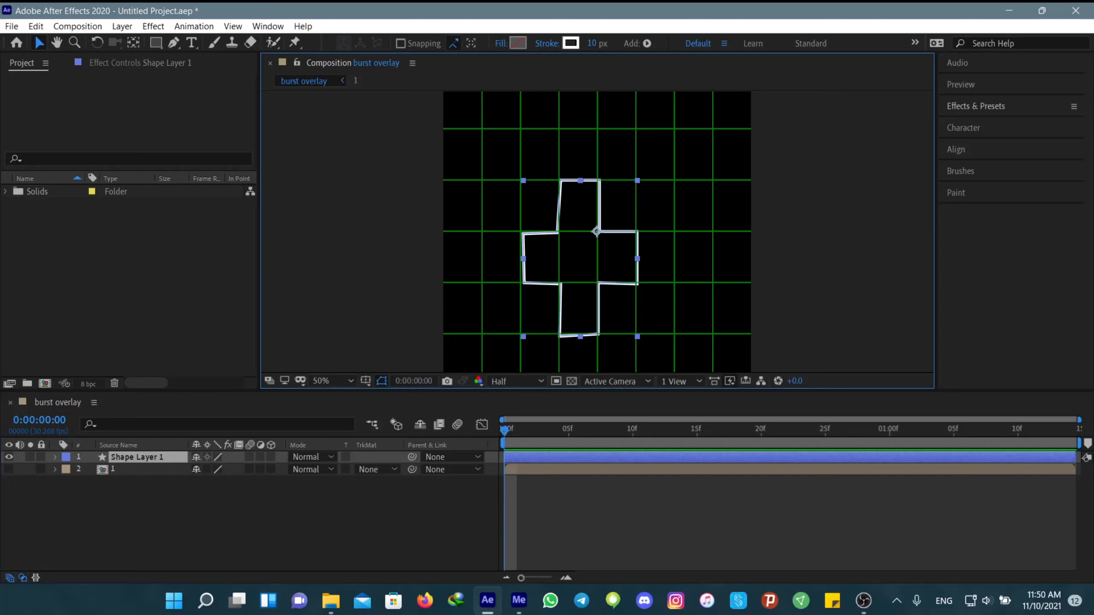
{"action": "key", "text": "g"}
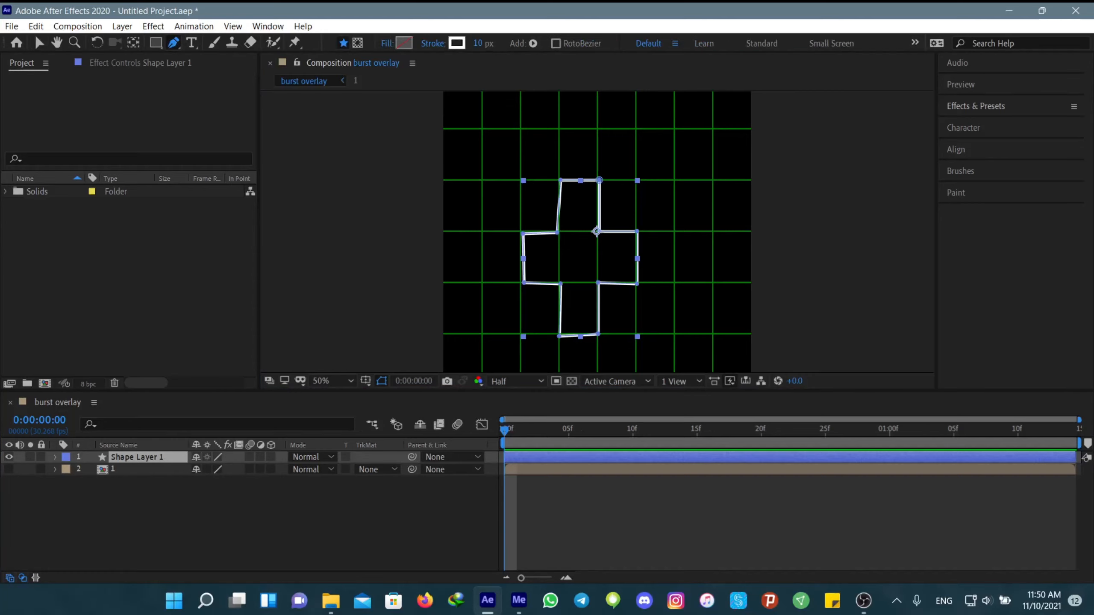
{"action": "left_click_drag", "start_coordinate": [560, 180], "coordinate": [558, 181]}
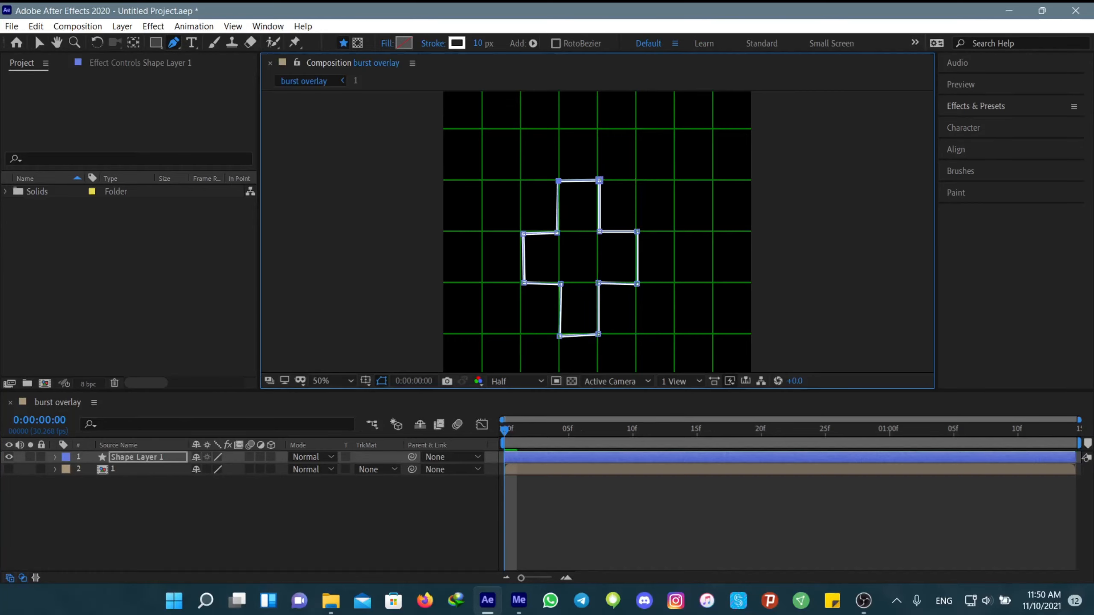
{"action": "left_click_drag", "start_coordinate": [523, 234], "coordinate": [522, 232]}
{"action": "left_click_drag", "start_coordinate": [525, 283], "coordinate": [557, 283]}
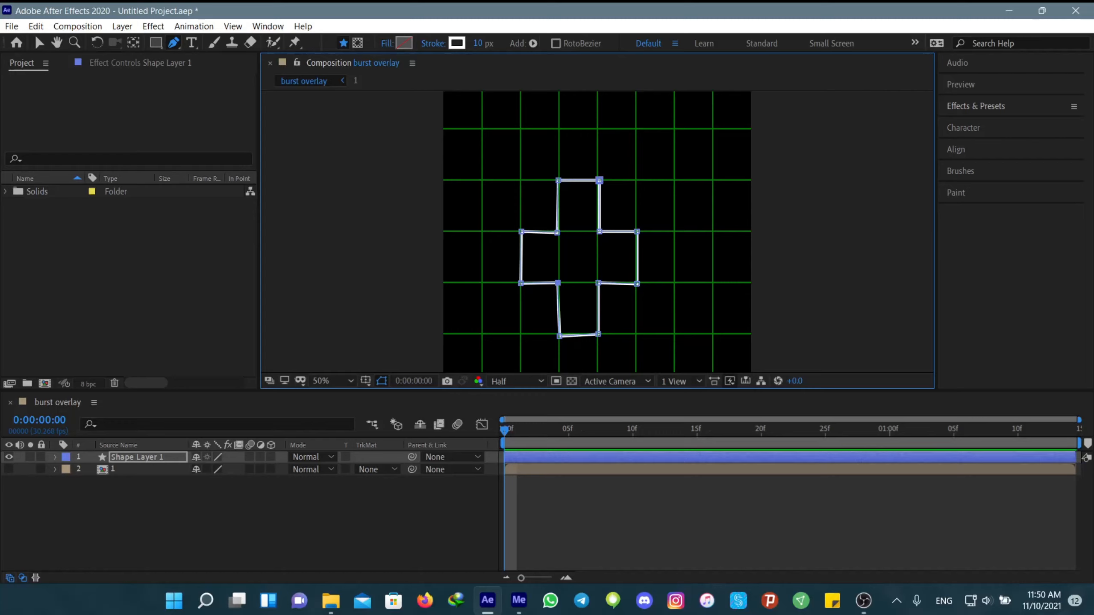
{"action": "left_click_drag", "start_coordinate": [558, 180], "coordinate": [558, 179]}
{"action": "left_click_drag", "start_coordinate": [557, 233], "coordinate": [559, 231]}
{"action": "left_click_drag", "start_coordinate": [558, 283], "coordinate": [597, 281]}
{"action": "left_click_drag", "start_coordinate": [600, 232], "coordinate": [561, 233]}
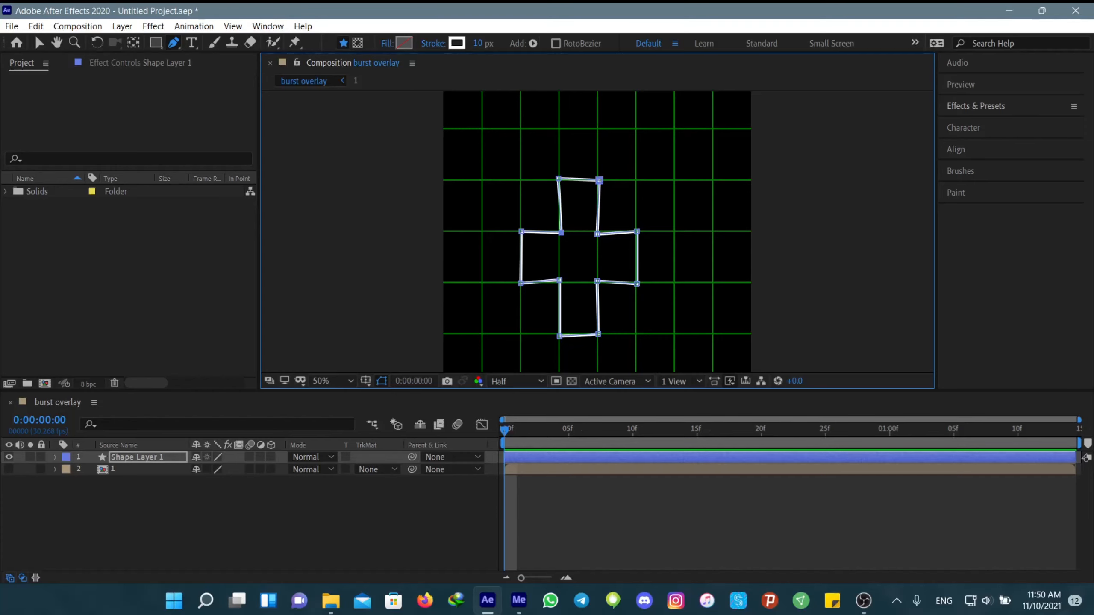
Fill the cross with white (FFFFFF) and set its stroke to none
{"action": "left_click", "coordinate": [404, 43]}
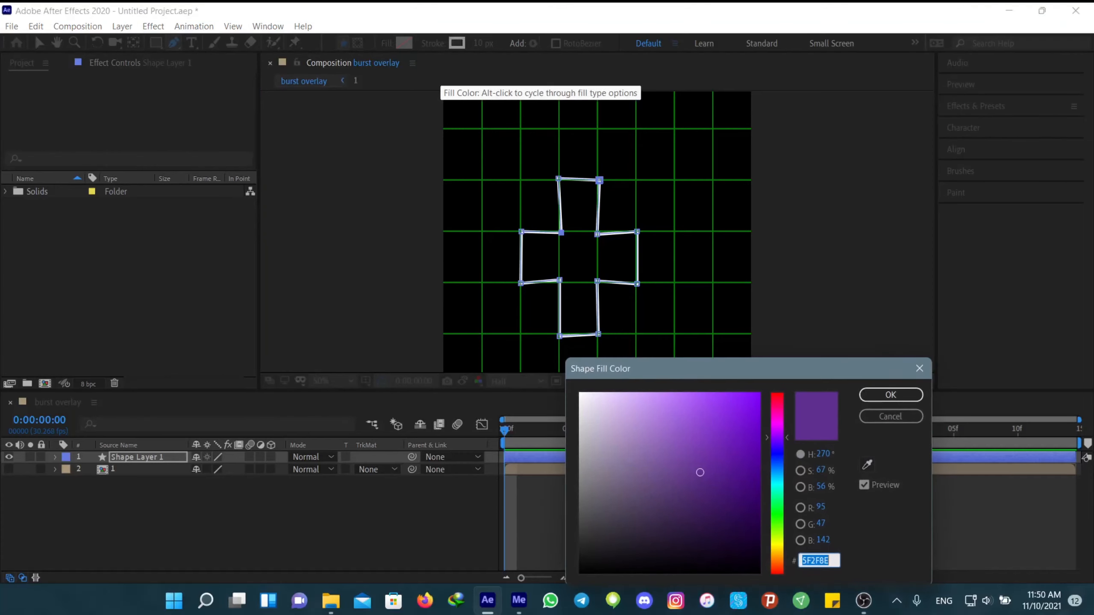
{"action": "left_click_drag", "start_coordinate": [597, 405], "coordinate": [580, 393]}
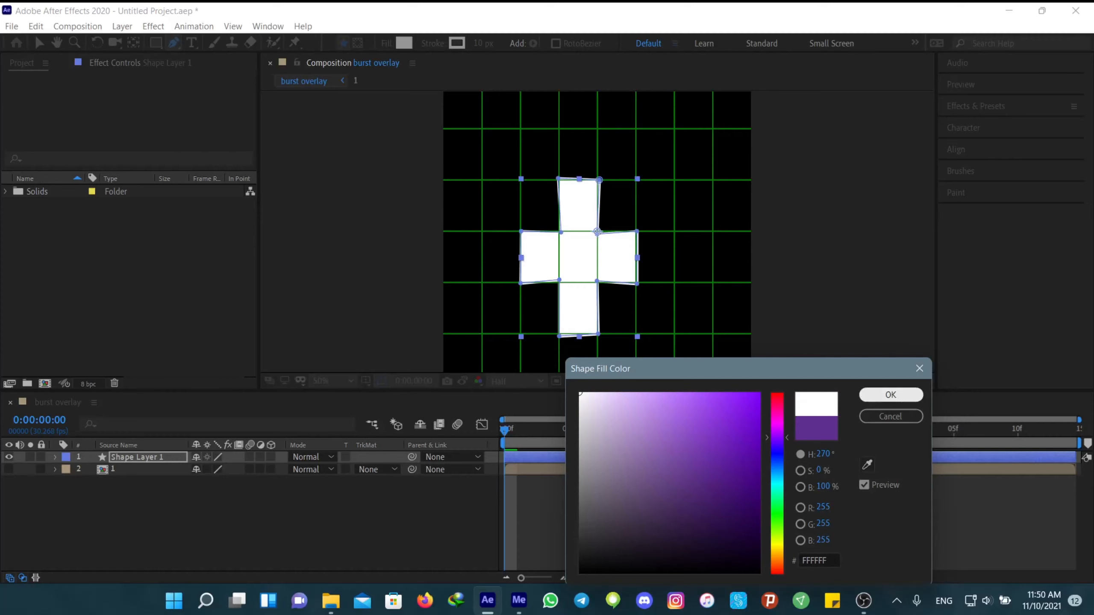
{"action": "left_click", "coordinate": [891, 395]}
{"action": "left_click", "coordinate": [457, 43]}
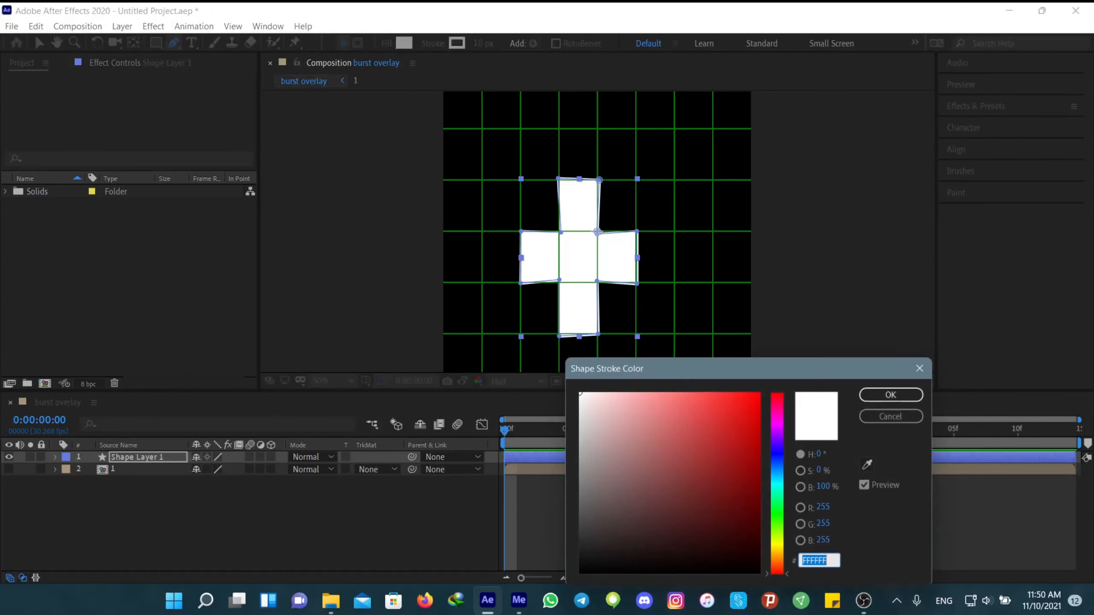
{"action": "left_click", "coordinate": [920, 369]}
{"action": "left_click", "coordinate": [433, 44]}
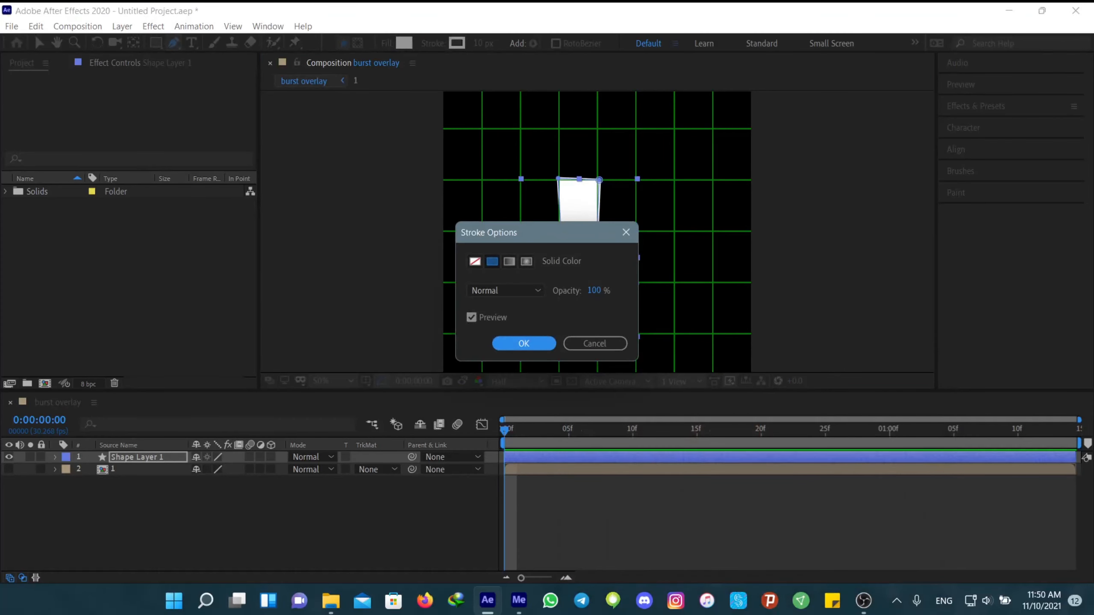
{"action": "left_click", "coordinate": [475, 261]}
{"action": "left_click", "coordinate": [524, 343]}
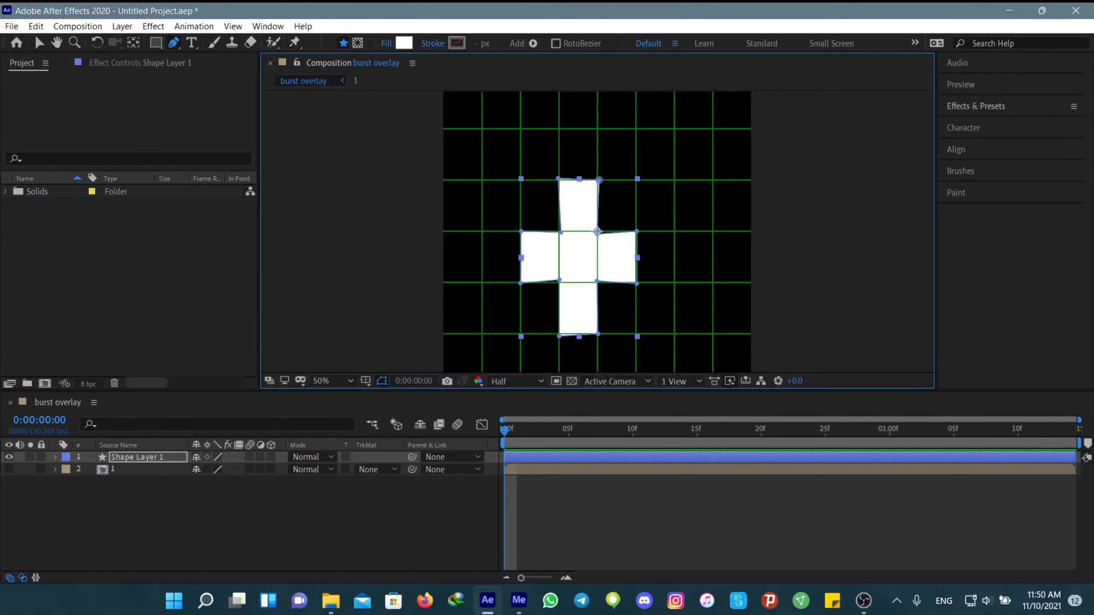
Deselect the cross, show layer 1 and turn off the Proportional Grid overlay
{"action": "left_click", "coordinate": [39, 43]}
{"action": "left_click", "coordinate": [259, 524]}
{"action": "scroll", "coordinate": [597, 232], "scroll_direction": "down", "scroll_amount": 2}
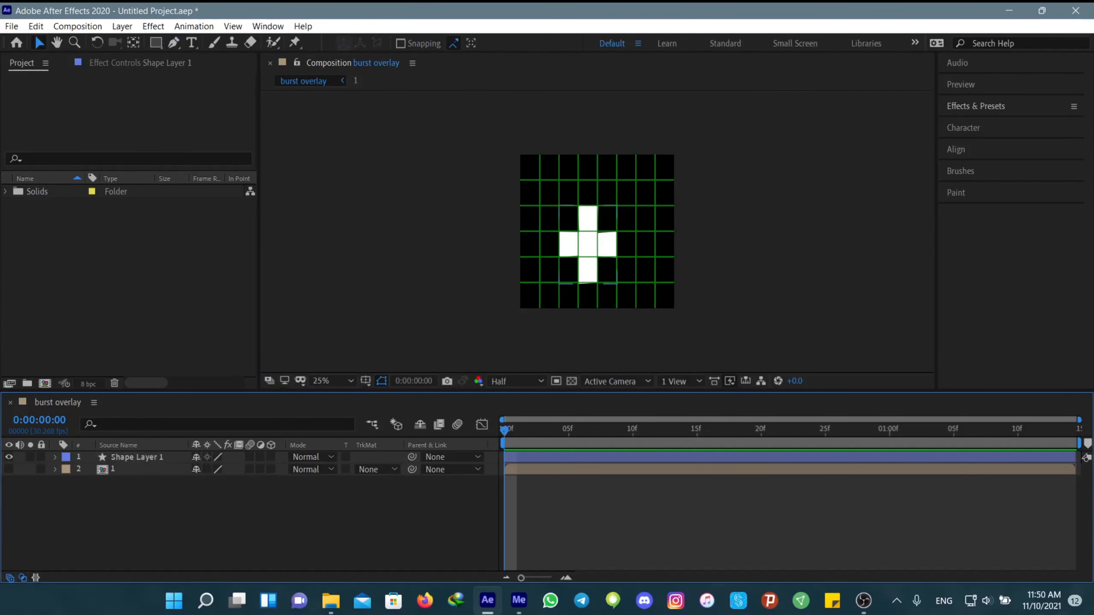
{"action": "left_click", "coordinate": [8, 470]}
{"action": "left_click", "coordinate": [365, 381]}
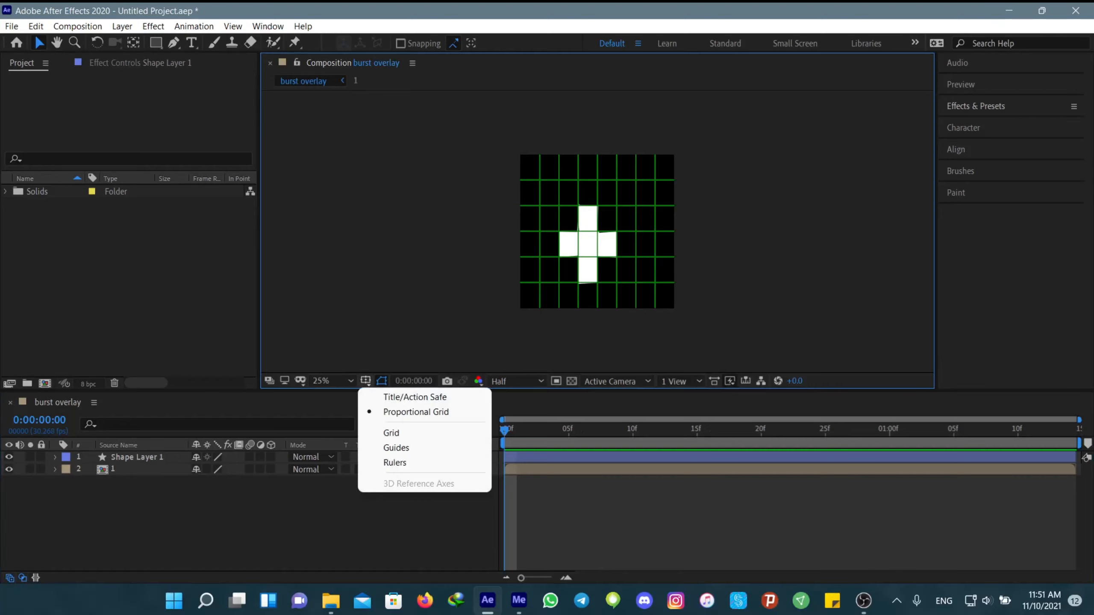
{"action": "left_click", "coordinate": [418, 411]}
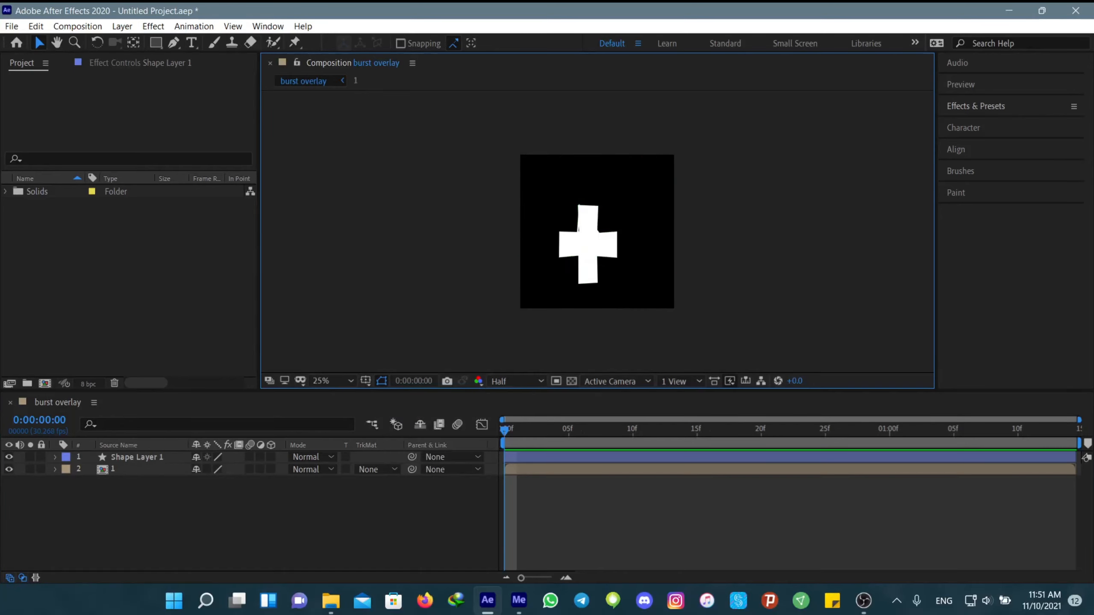
With layer 1 hidden, centre the cross in the frame and pre-compose its shape layer as 2
{"action": "left_click", "coordinate": [9, 469]}
{"action": "right_click", "coordinate": [524, 457]}
{"action": "left_click", "coordinate": [560, 374]}
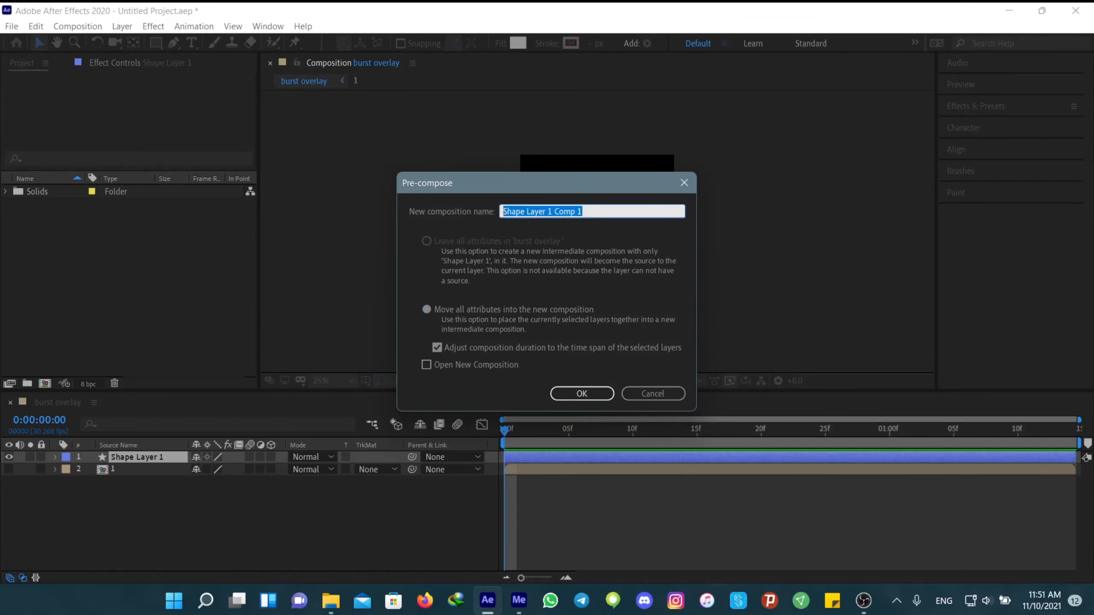
{"action": "type", "text": "2"}
{"action": "key", "text": "Return"}
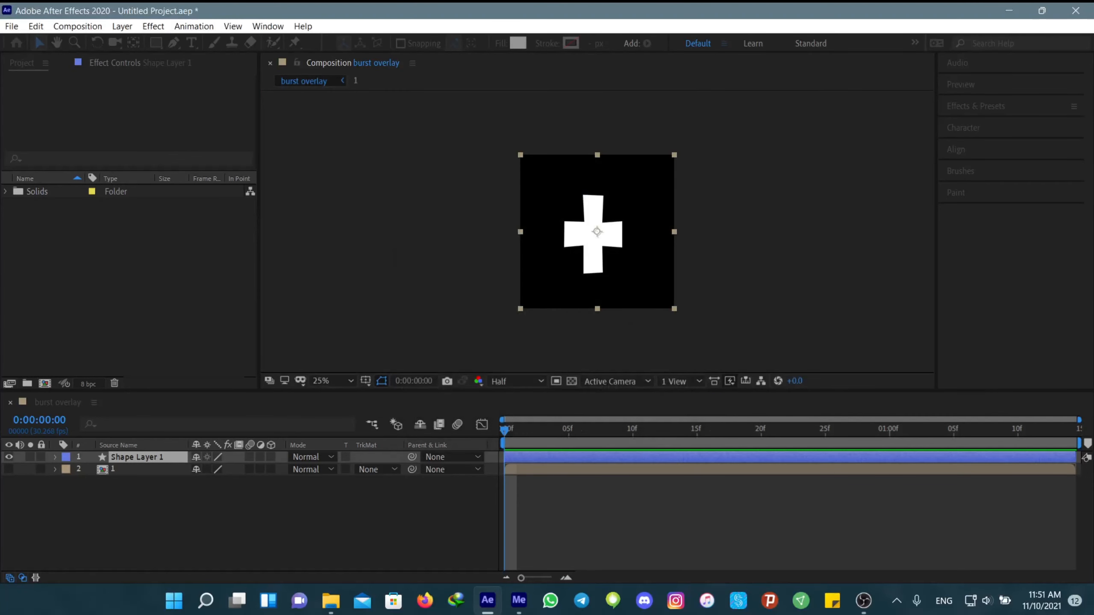
Make layer 1 visible and move its triangle up and left, clear of the cross
{"action": "left_click", "coordinate": [539, 469]}
{"action": "left_click", "coordinate": [8, 469]}
{"action": "left_click_drag", "start_coordinate": [578, 206], "coordinate": [548, 182]}
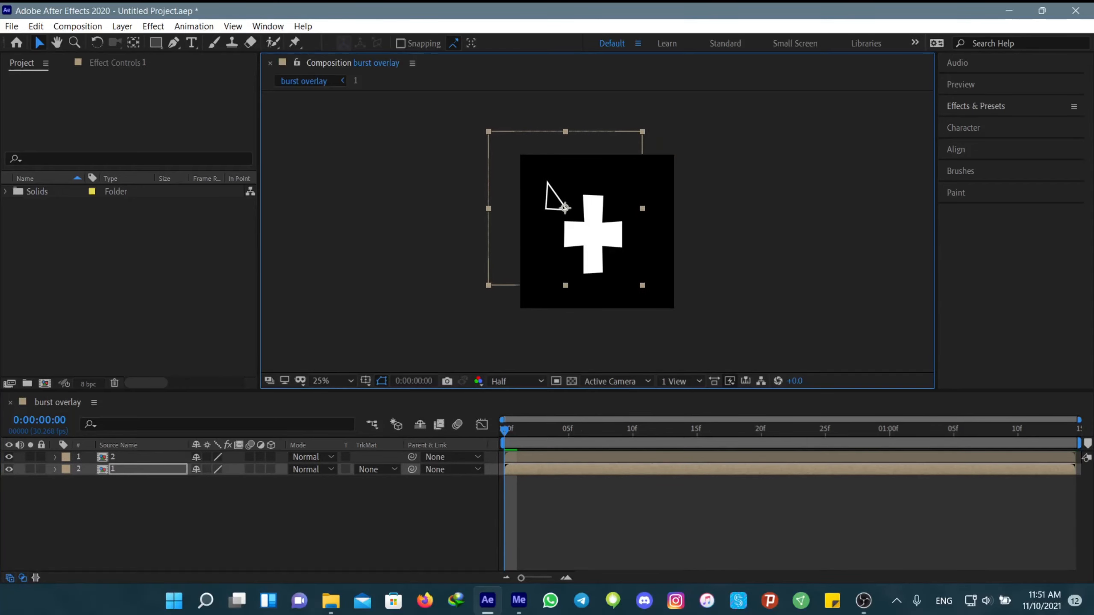
{"action": "key", "text": "ctrl+shift+a"}
{"action": "left_click", "coordinate": [547, 181]}
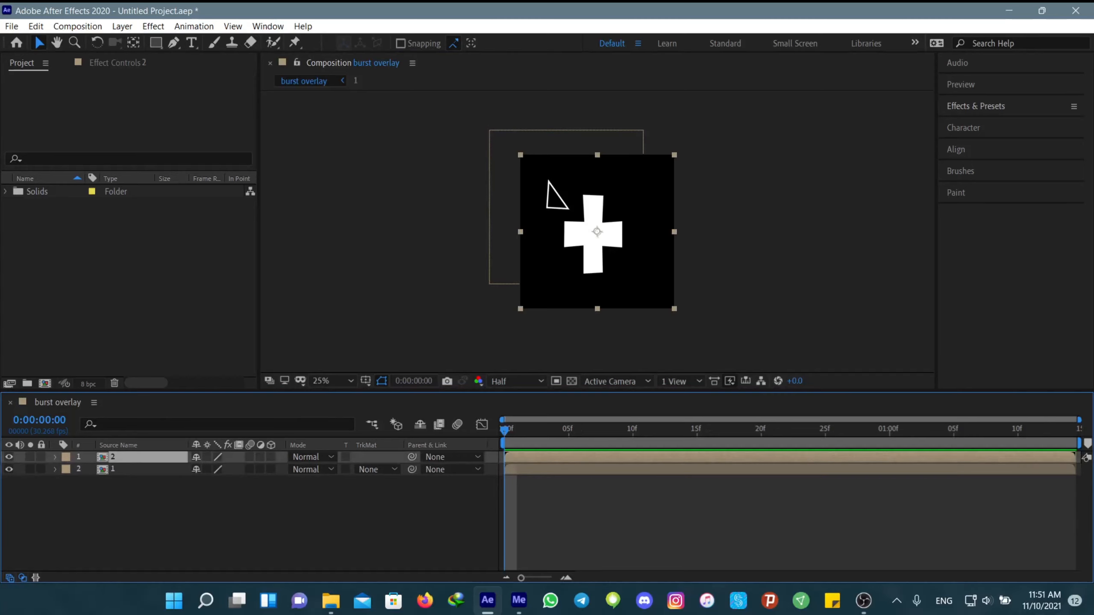
Try a rotation of 29° on layer 2 containing the cross, and undo it
{"action": "key", "text": "s"}
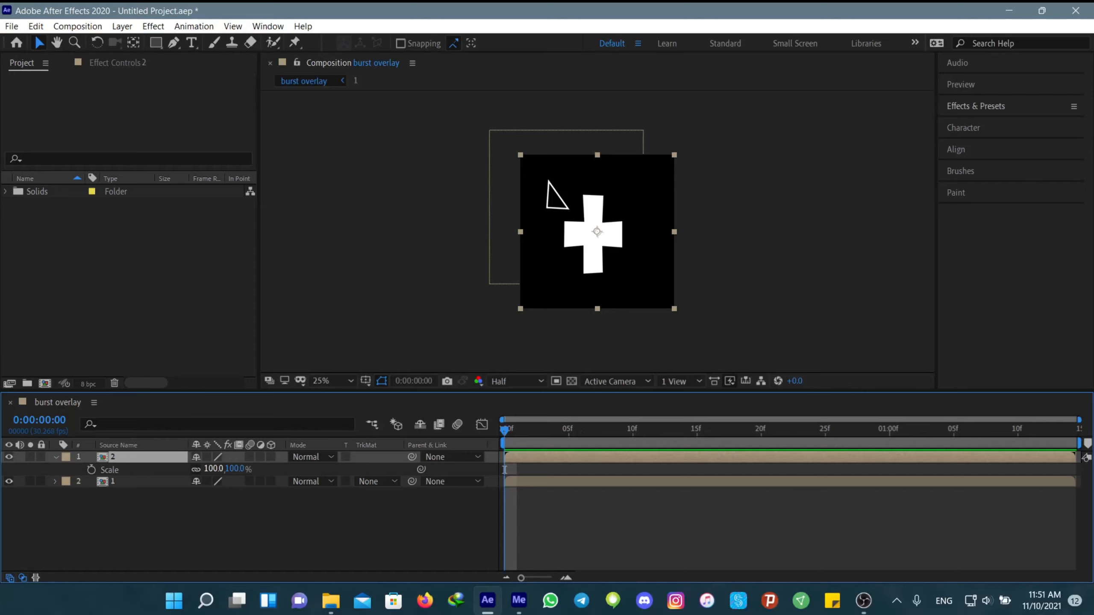
{"action": "key", "text": "r"}
{"action": "key", "text": "KP_Add"}
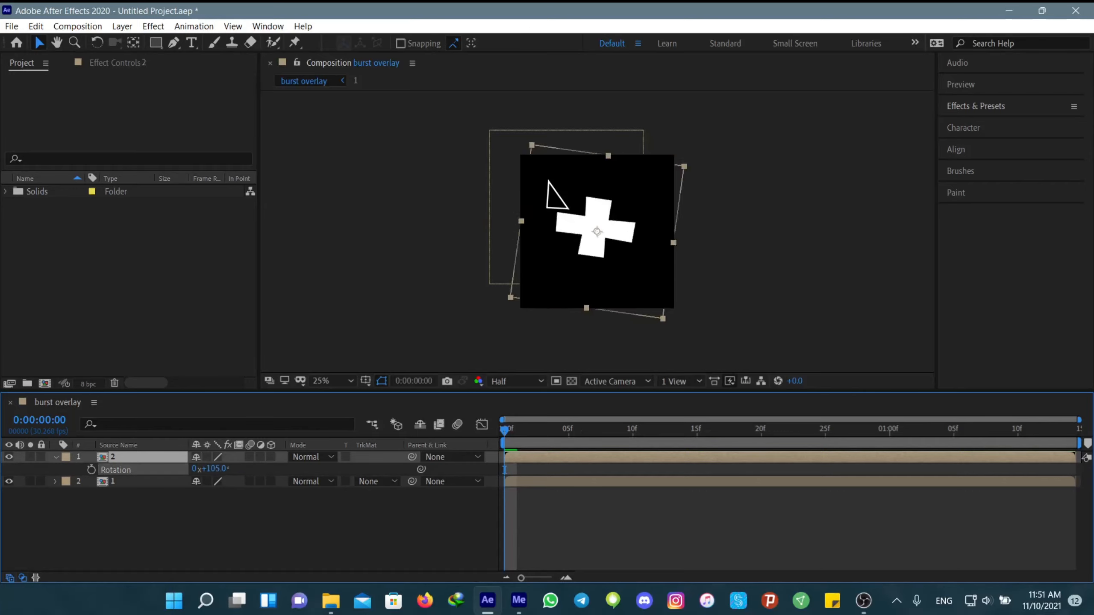
{"action": "key", "text": "KP_Add"}
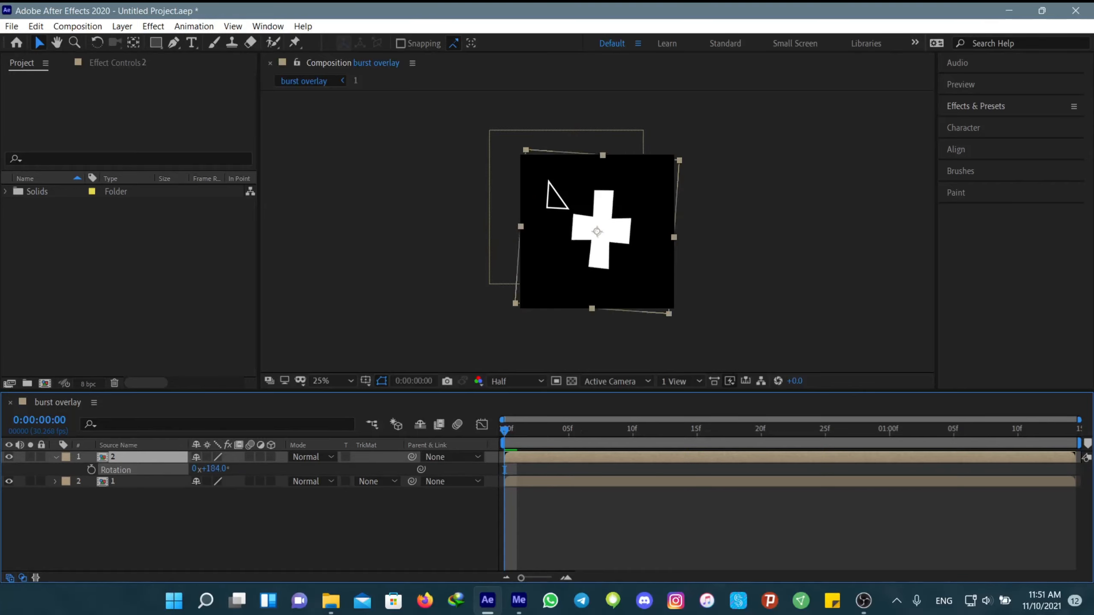
{"action": "key", "text": "KP_Subtract"}
{"action": "key", "text": "KP_Subtract"}
{"action": "key", "text": "Return"}
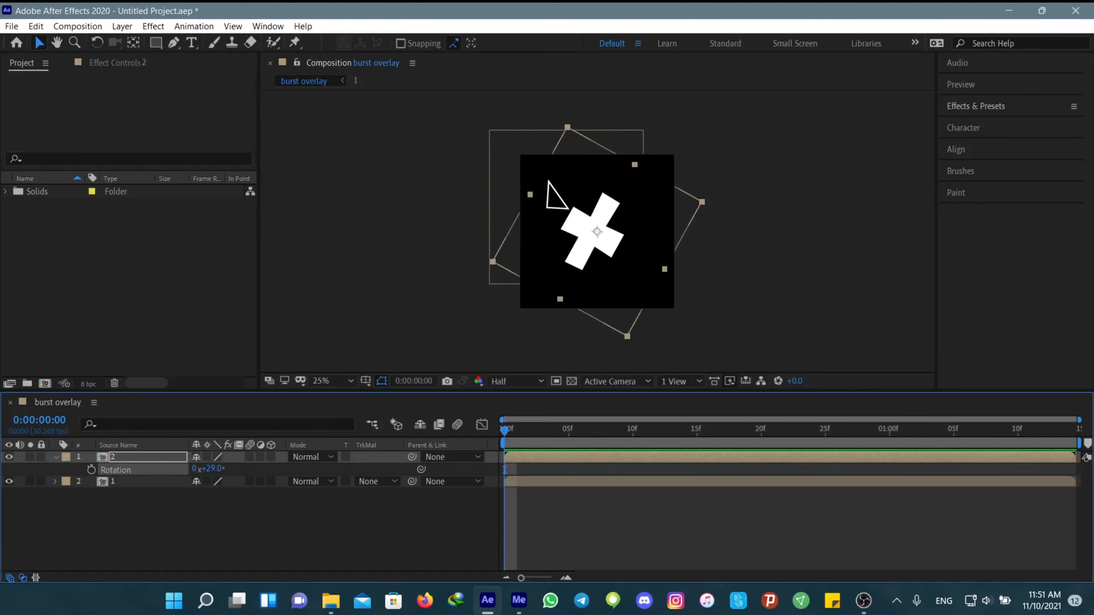
{"action": "key", "text": "ctrl+z"}
Set the Scale of layer 2 to 0% at the start of the timeline and enable keyframing for it
{"action": "key", "text": "s"}
{"action": "key", "text": "ctrl+KP_Subtract"}
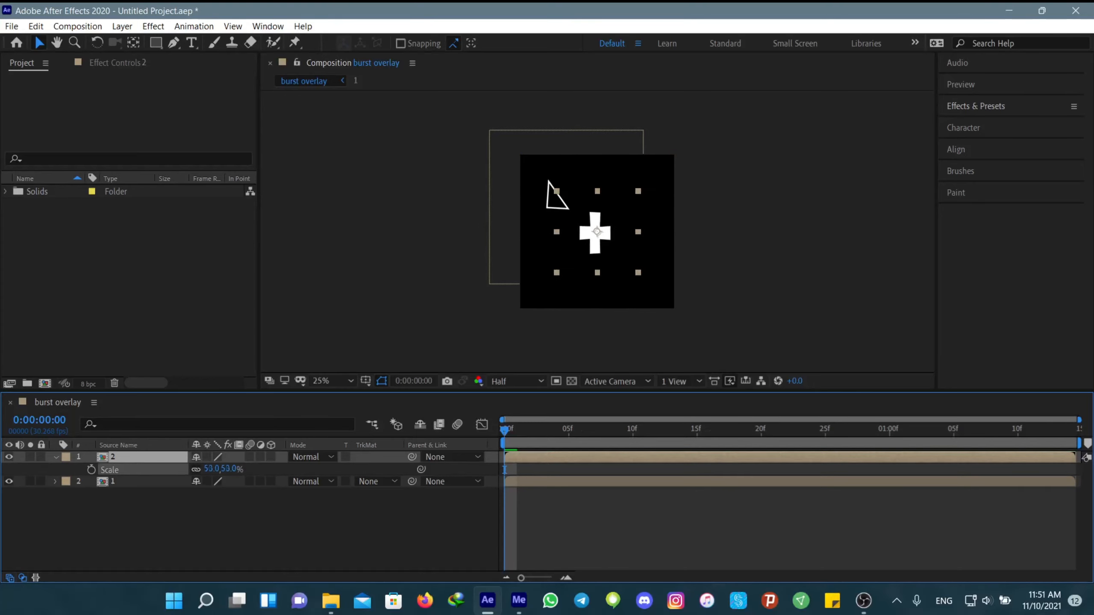
{"action": "left_click_drag", "start_coordinate": [193, 469], "coordinate": [186, 469]}
{"action": "left_click", "coordinate": [213, 469]}
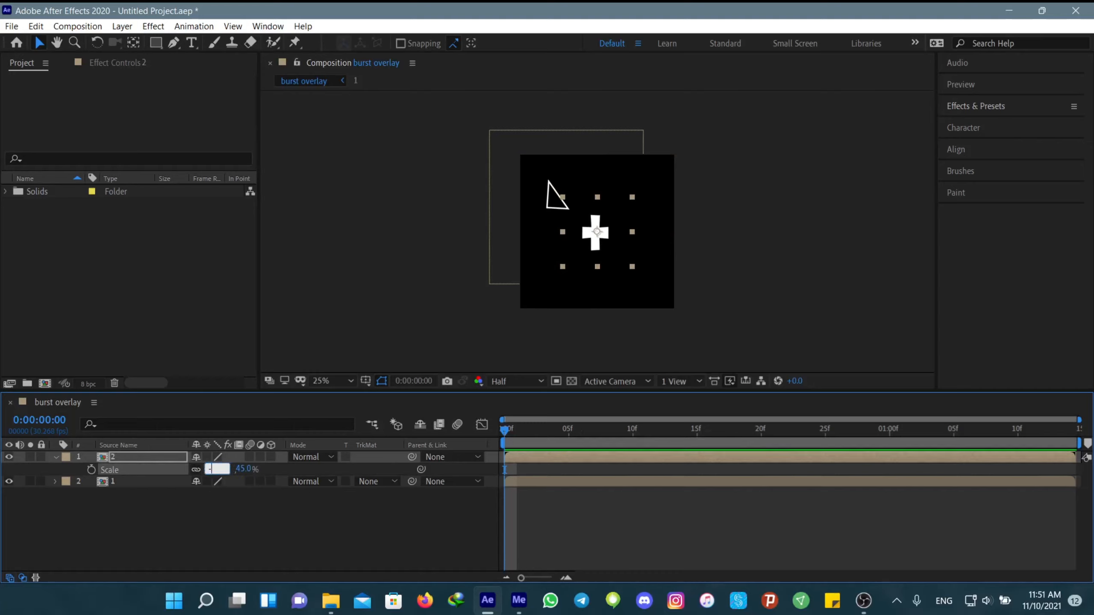
{"action": "type", "text": "-"}
{"action": "key", "text": "Return"}
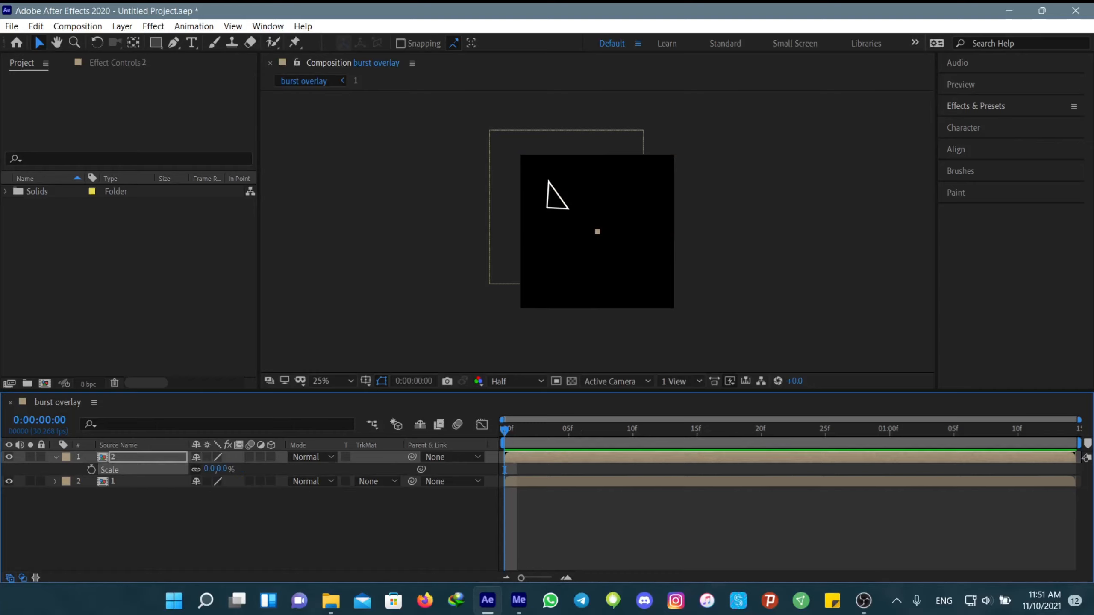
{"action": "left_click", "coordinate": [92, 470]}
Keyframe layer 2's Scale at 100% at 0:00:00:24 and preview the growth
{"action": "key", "text": "space"}
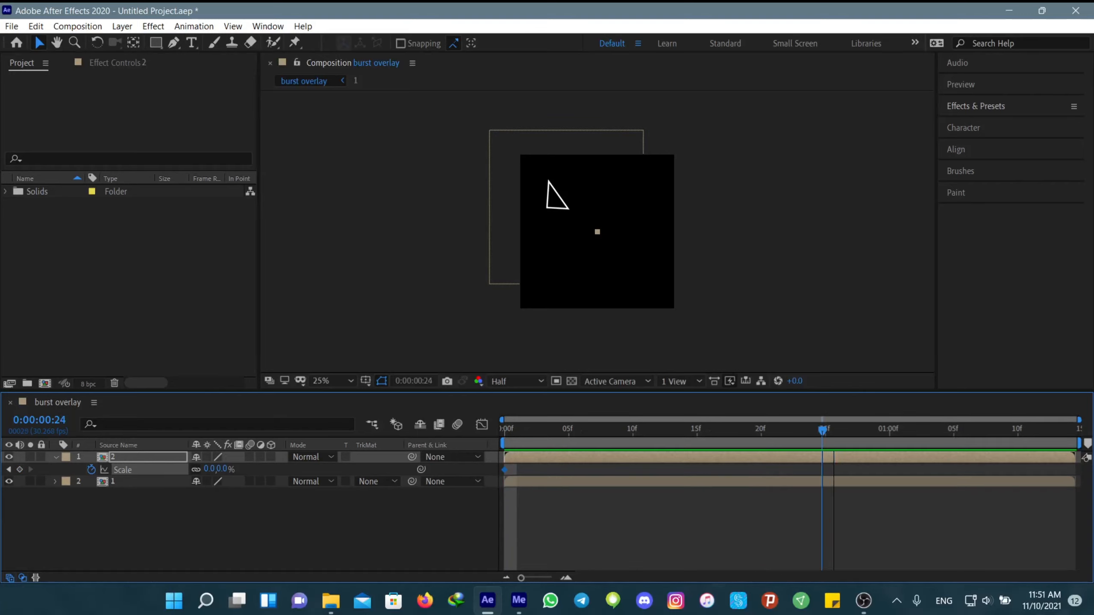
{"action": "left_click", "coordinate": [222, 470]}
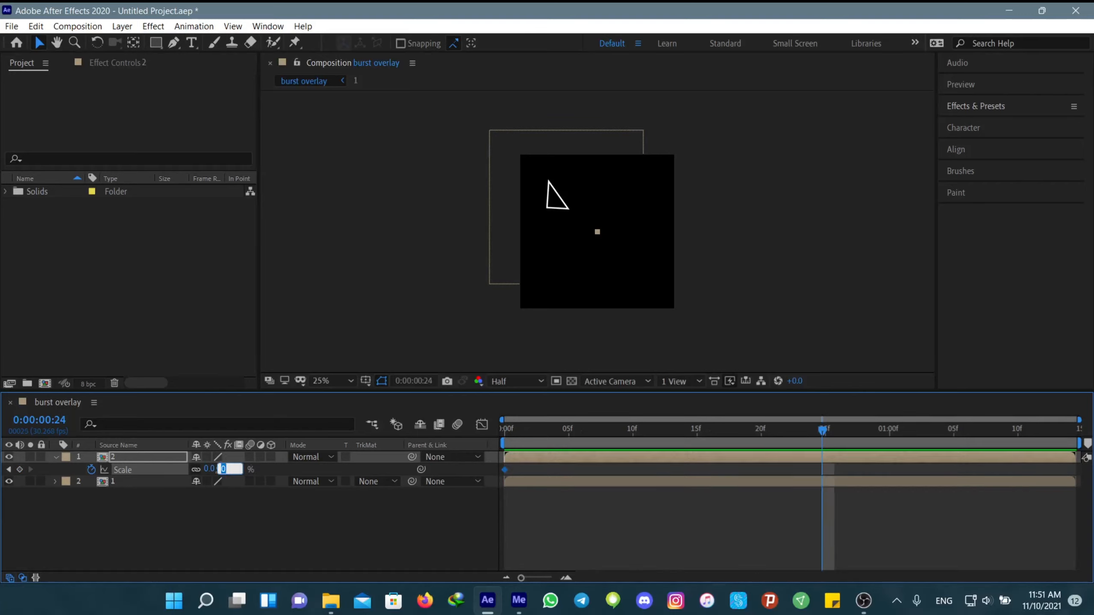
{"action": "key", "text": "Return"}
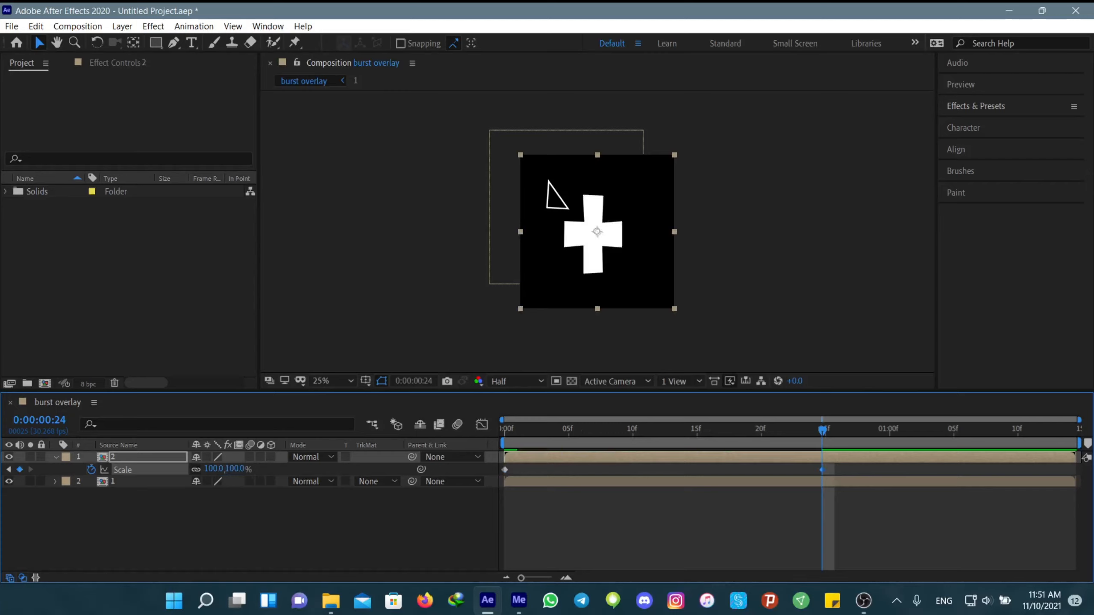
{"action": "key", "text": "space"}
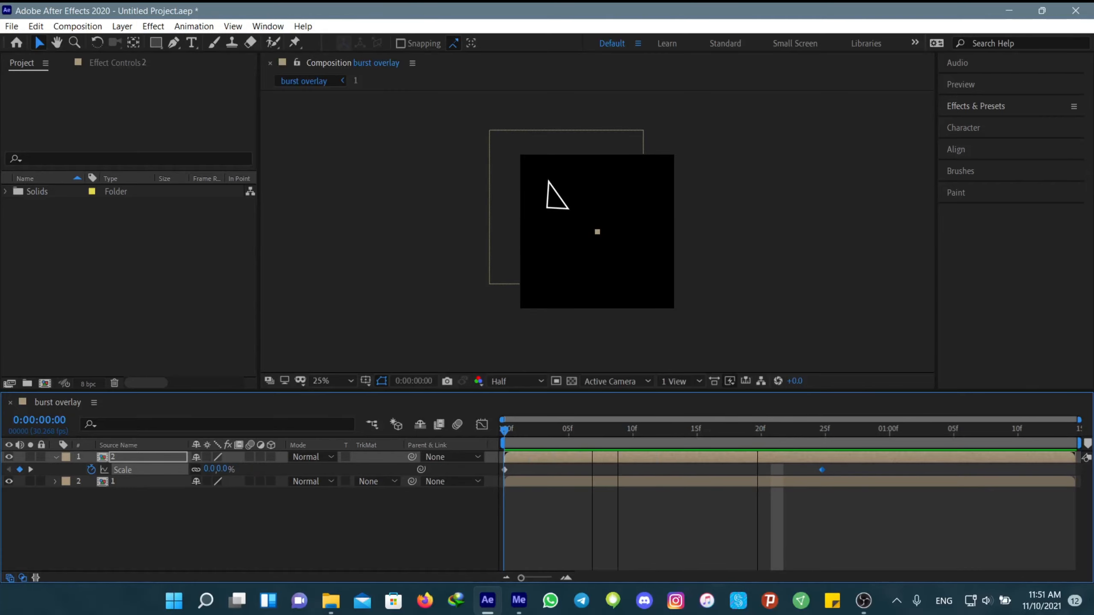
{"action": "key", "text": "space"}
Keyframe layer 2's Rotation at 0° at the start and 315° at 0:00:00:24, and preview the spin
{"action": "key", "text": "r"}
{"action": "key", "text": "alt+shift+r"}
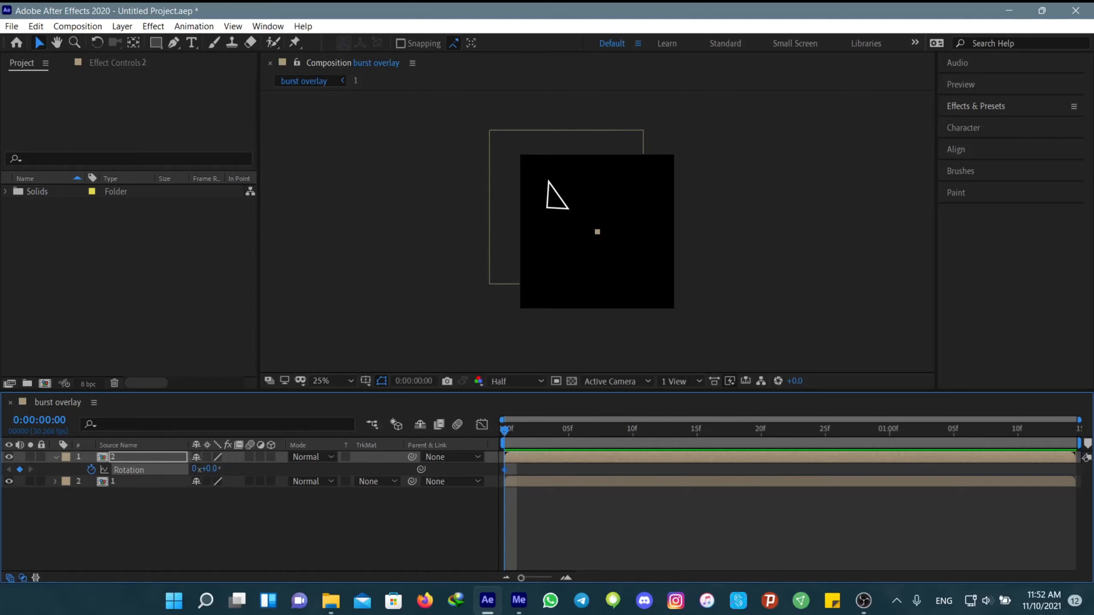
{"action": "key", "text": "shift+s"}
{"action": "key", "text": "k"}
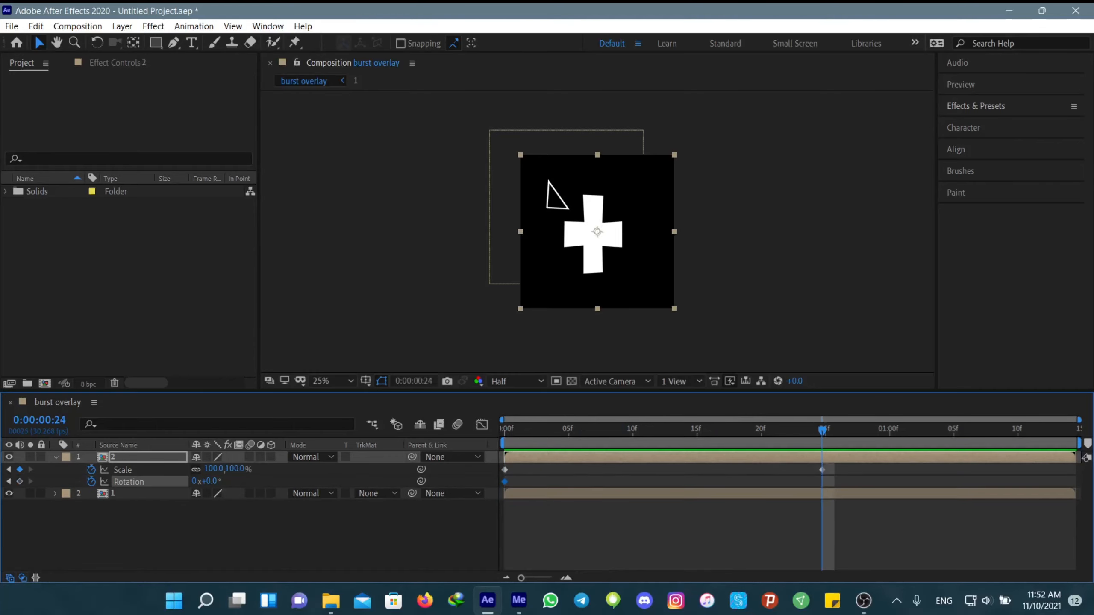
{"action": "left_click_drag", "start_coordinate": [210, 481], "coordinate": [337, 481]}
{"action": "left_click_drag", "start_coordinate": [823, 430], "coordinate": [504, 430]}
{"action": "key", "text": "space"}
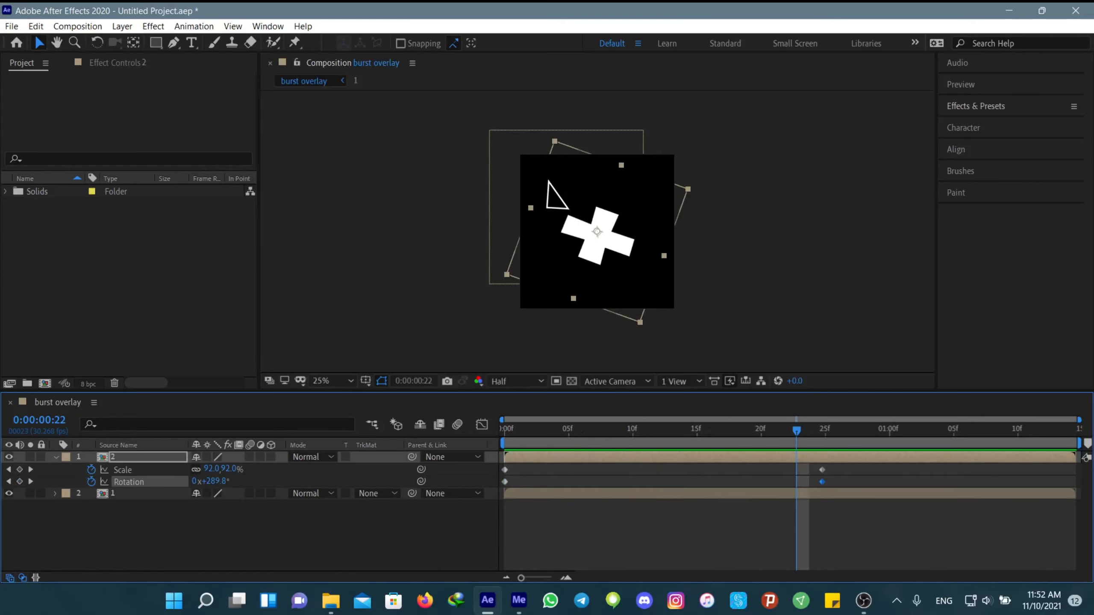
{"action": "key", "text": "space"}
Keyframe layer 2's Position at the frame centre at the start and at about 1444, 1204 at 0:00:00:24, and preview the move
{"action": "key", "text": "p"}
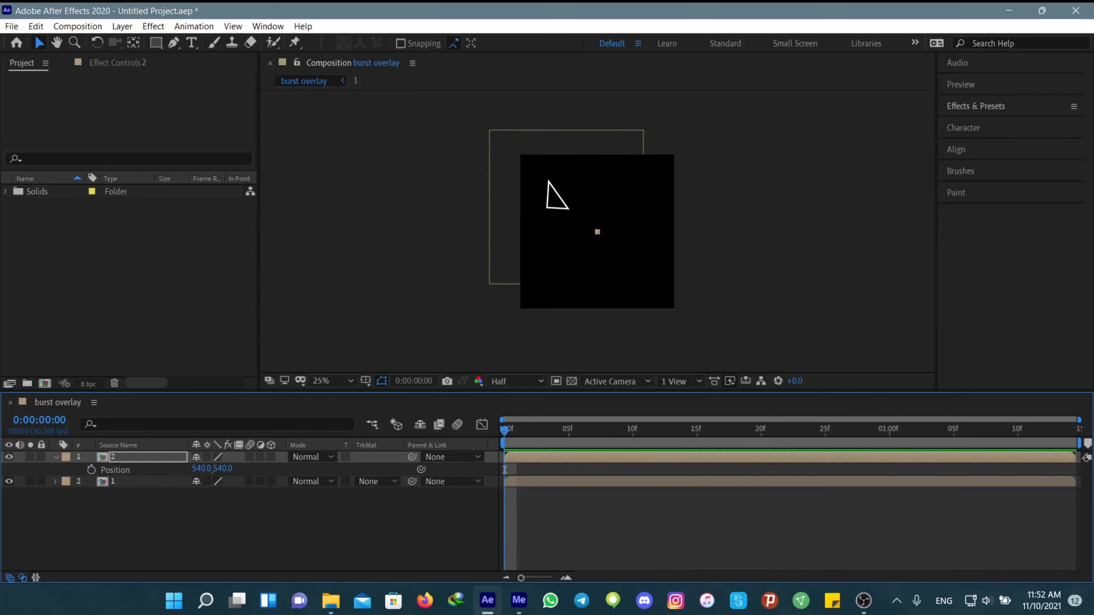
{"action": "key", "text": "alt+shift+p"}
{"action": "key", "text": "u"}
{"action": "key", "text": "u"}
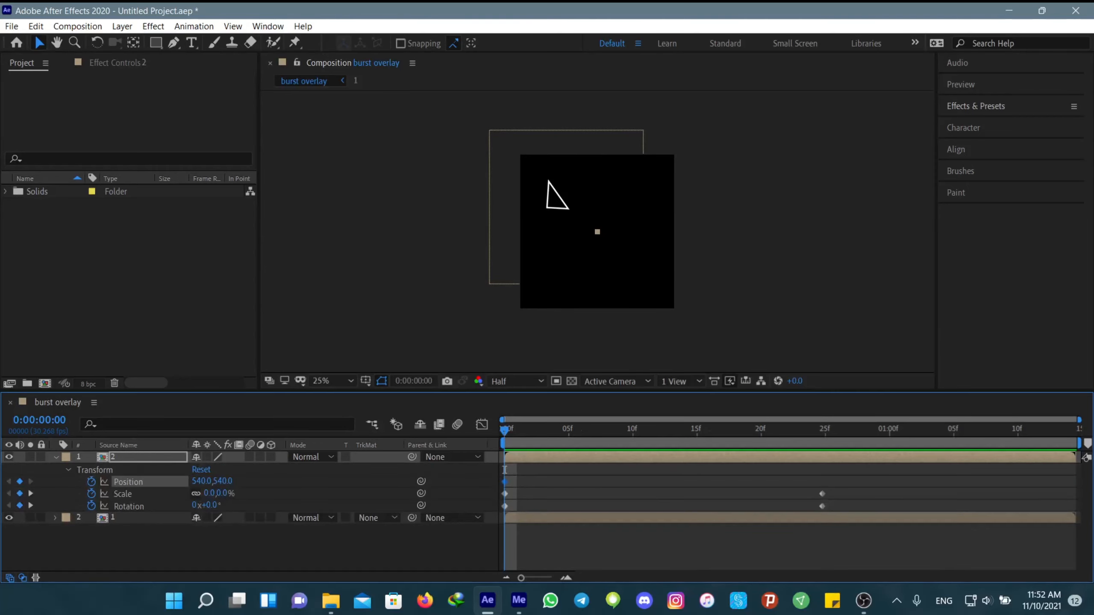
{"action": "left_click_drag", "start_coordinate": [505, 470], "coordinate": [822, 470]}
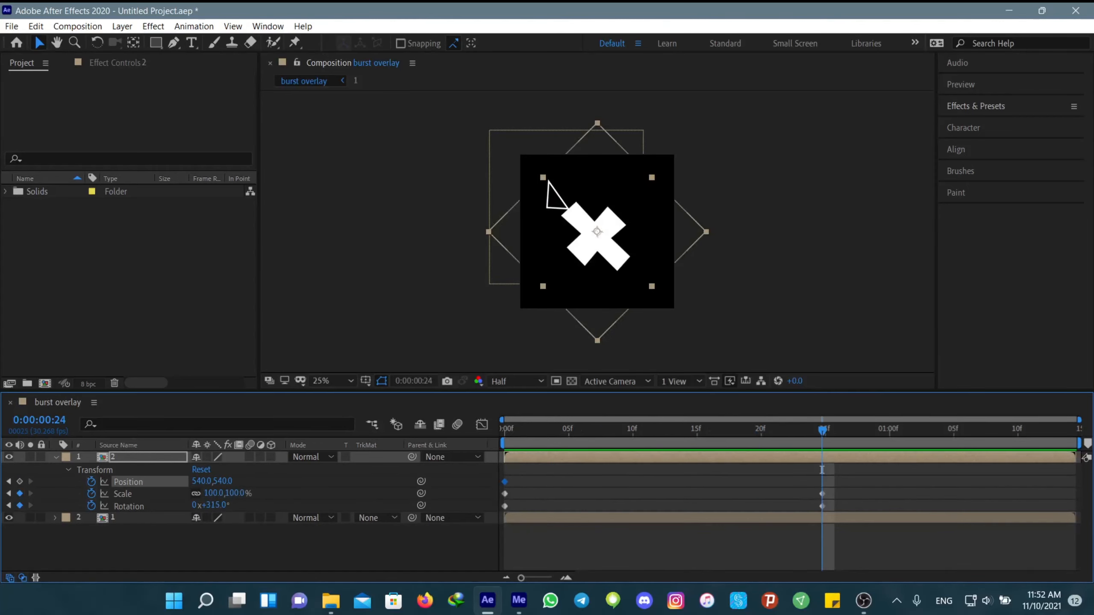
{"action": "left_click_drag", "start_coordinate": [597, 233], "coordinate": [726, 326]}
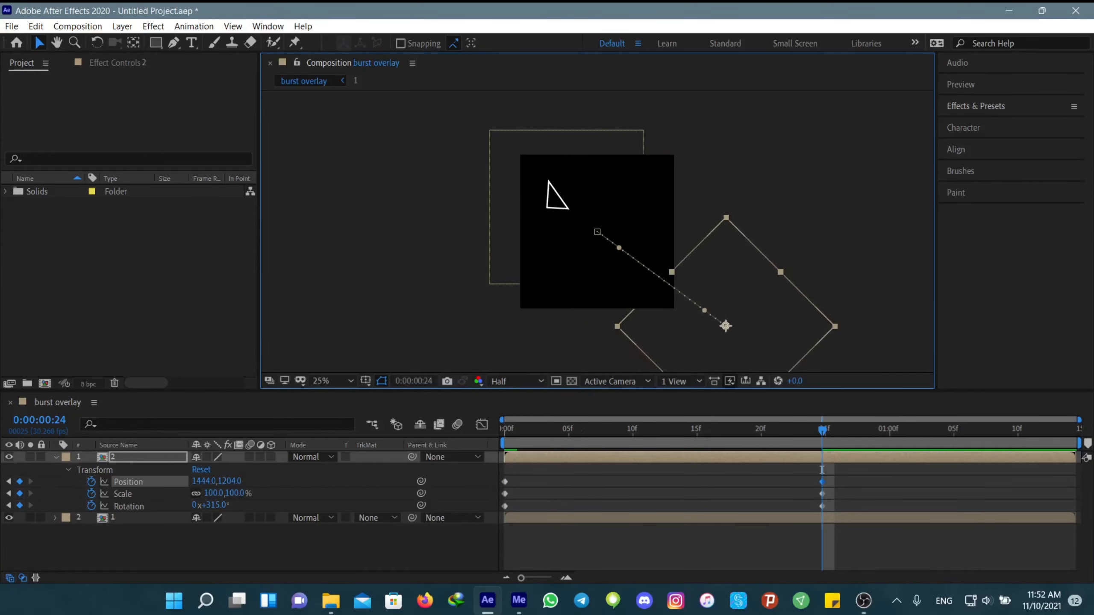
{"action": "key", "text": "Page_Up"}
{"action": "key", "text": "Page_Up"}
{"action": "left_click_drag", "start_coordinate": [796, 430], "coordinate": [505, 430]}
{"action": "key", "text": "space"}
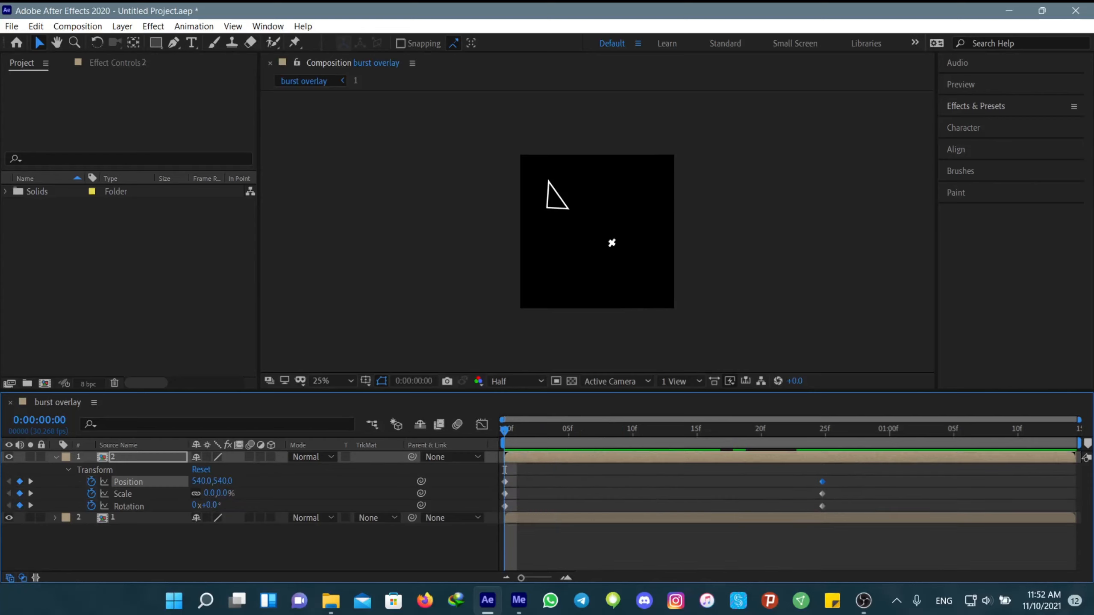
{"action": "key", "text": "space"}
Apply Easy Ease to all of layer 2's Position, Scale and Rotation keyframes
{"action": "left_click_drag", "start_coordinate": [853, 476], "coordinate": [457, 513]}
{"action": "right_click", "coordinate": [505, 506]}
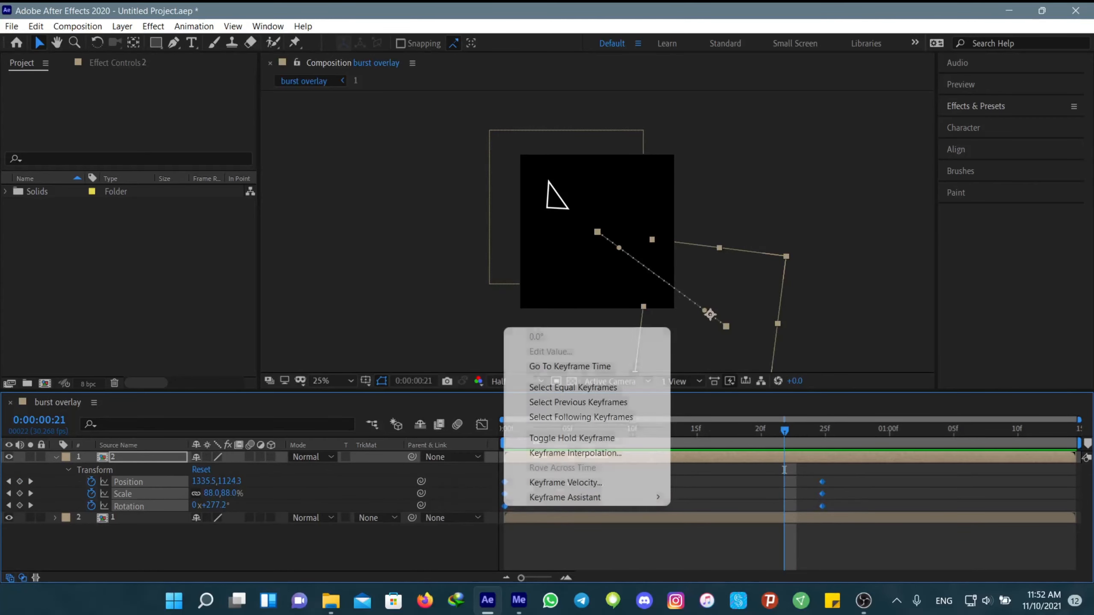
{"action": "mouse_move", "coordinate": [573, 498]}
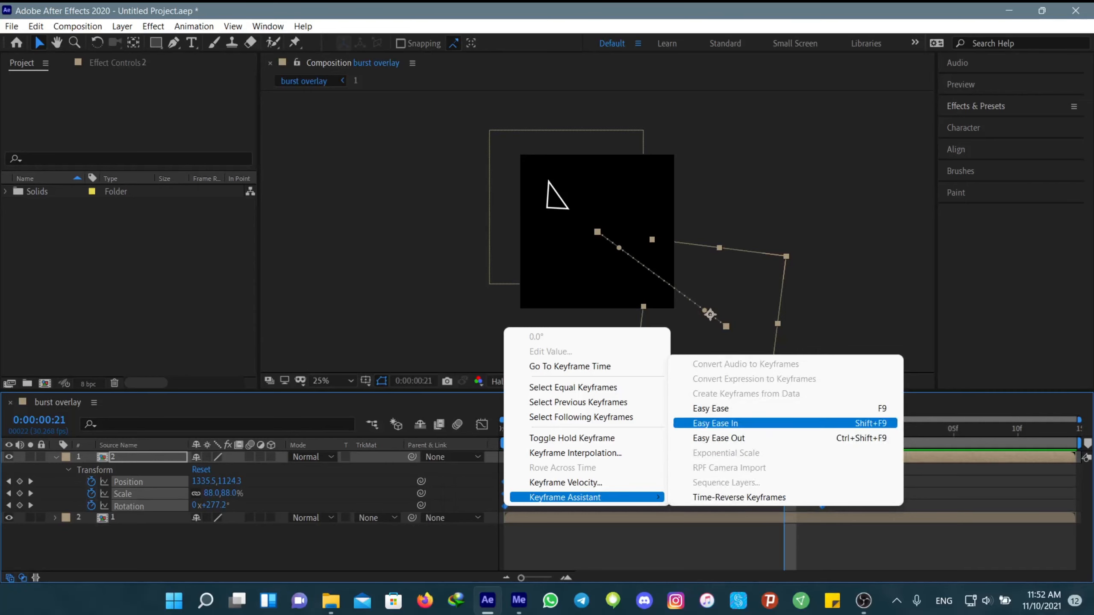
{"action": "left_click", "coordinate": [710, 409]}
Move layer 2's three ending keyframes to 0:00:01:13 and preview the timing
{"action": "key", "text": "Home"}
{"action": "key", "text": "F2"}
{"action": "left_click_drag", "start_coordinate": [801, 472], "coordinate": [1076, 482]}
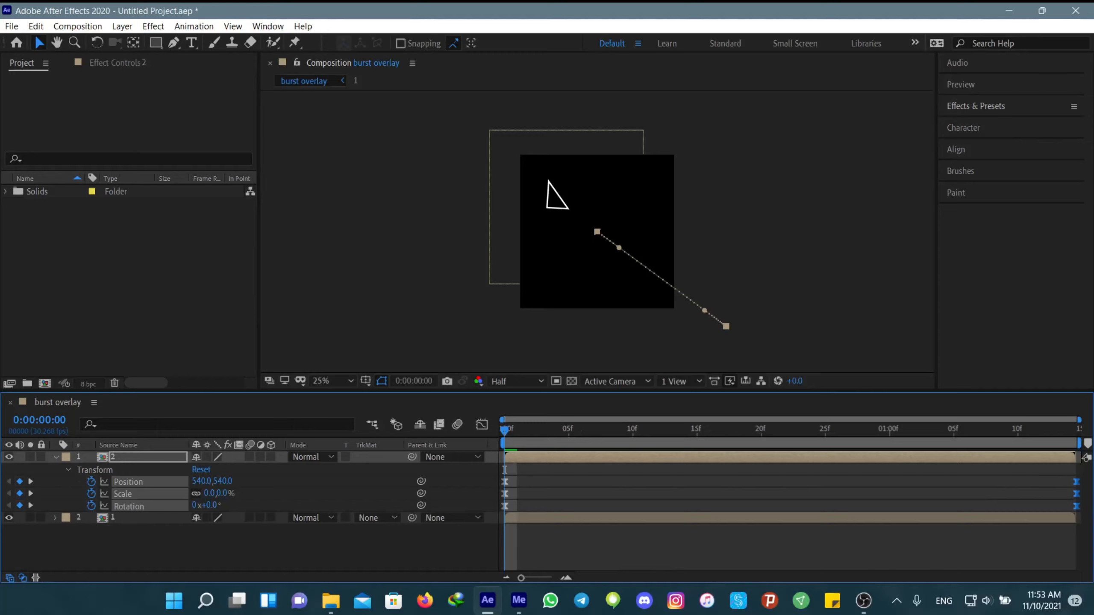
{"action": "key", "text": "alt+Left"}
{"action": "left_click_drag", "start_coordinate": [1078, 470], "coordinate": [455, 530]}
{"action": "key", "text": "Page_Down"}
{"action": "key", "text": "space"}
{"action": "key", "text": "space"}
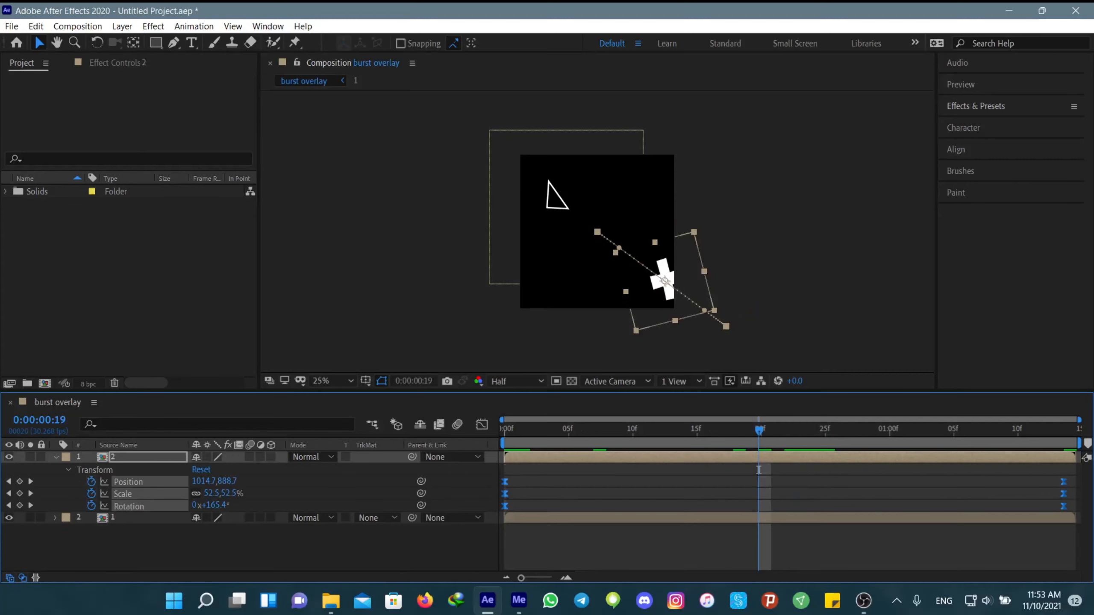
In the graph editor, lengthen the ease handles of layer 2's start and end keyframes towards the middle, and preview the motion
{"action": "left_click", "coordinate": [481, 425]}
{"action": "left_click_drag", "start_coordinate": [519, 467], "coordinate": [498, 524]}
{"action": "left_click_drag", "start_coordinate": [573, 493], "coordinate": [723, 493]}
{"action": "mouse_move", "coordinate": [1078, 472]}
{"action": "left_mouse_down"}
{"action": "mouse_move", "coordinate": [959, 523]}
{"action": "mouse_move", "coordinate": [821, 474]}
{"action": "mouse_move", "coordinate": [822, 493]}
{"action": "left_mouse_up"}
{"action": "left_click_drag", "start_coordinate": [759, 431], "coordinate": [505, 430]}
{"action": "key", "text": "space"}
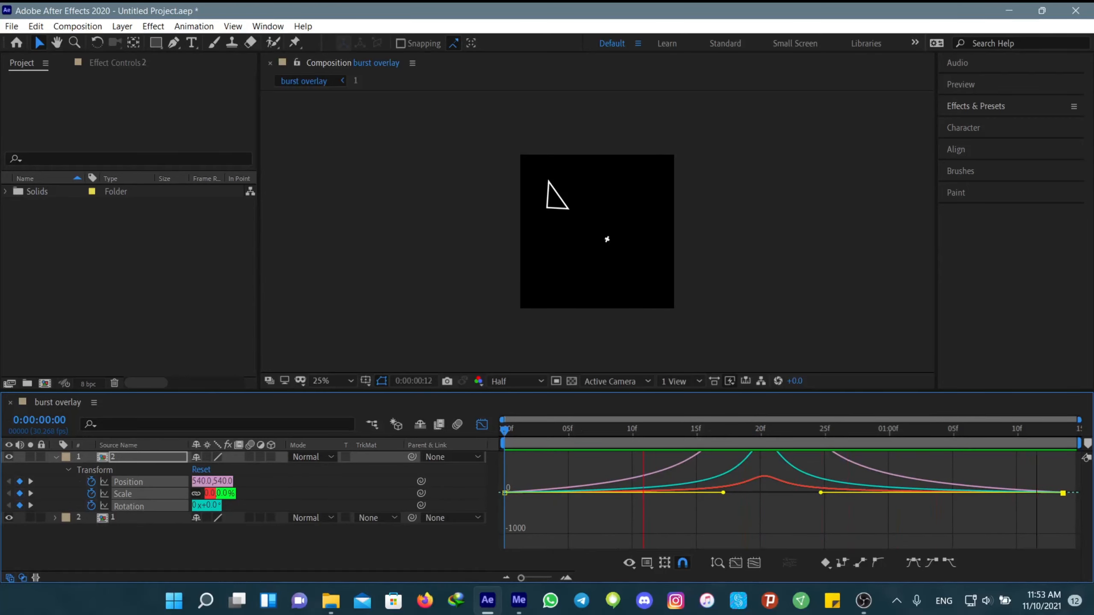
{"action": "key", "text": "space"}
{"action": "left_click", "coordinate": [481, 425]}
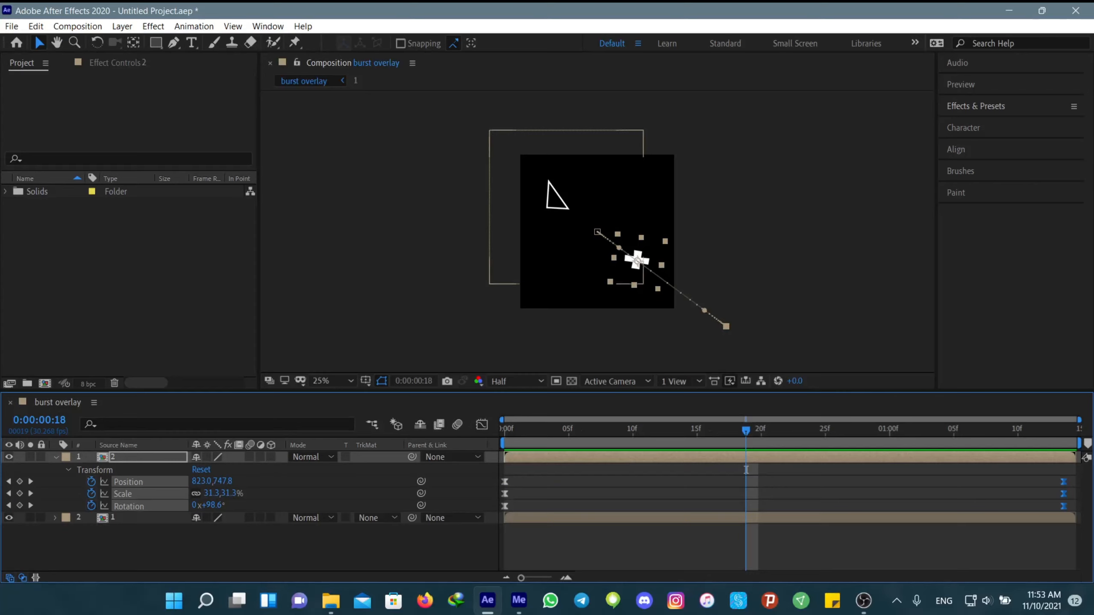
At 0:00:01:13, reposition layer 2's cross to about 1036, 956 near the frame's lower-right corner, and preview it
{"action": "left_click", "coordinate": [746, 470]}
{"action": "key", "text": "k"}
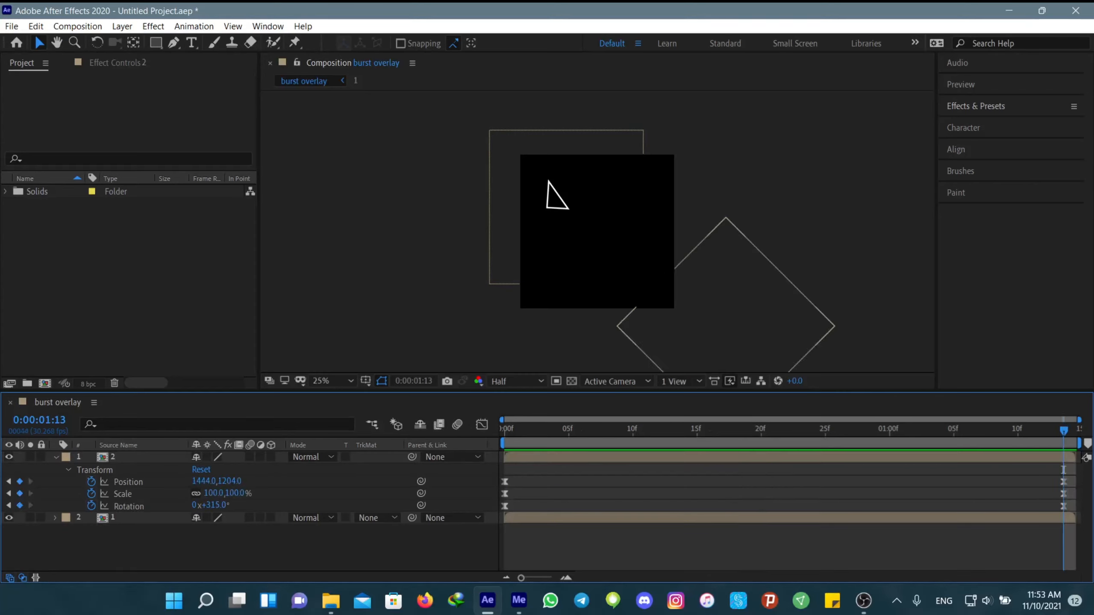
{"action": "left_click", "coordinate": [725, 326]}
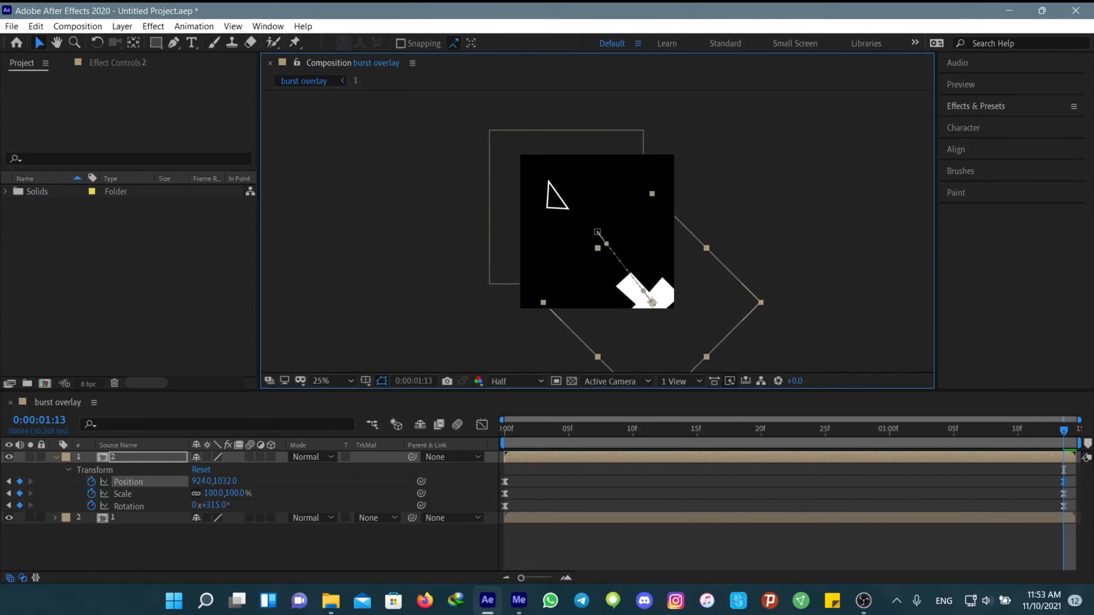
{"action": "key", "text": "space"}
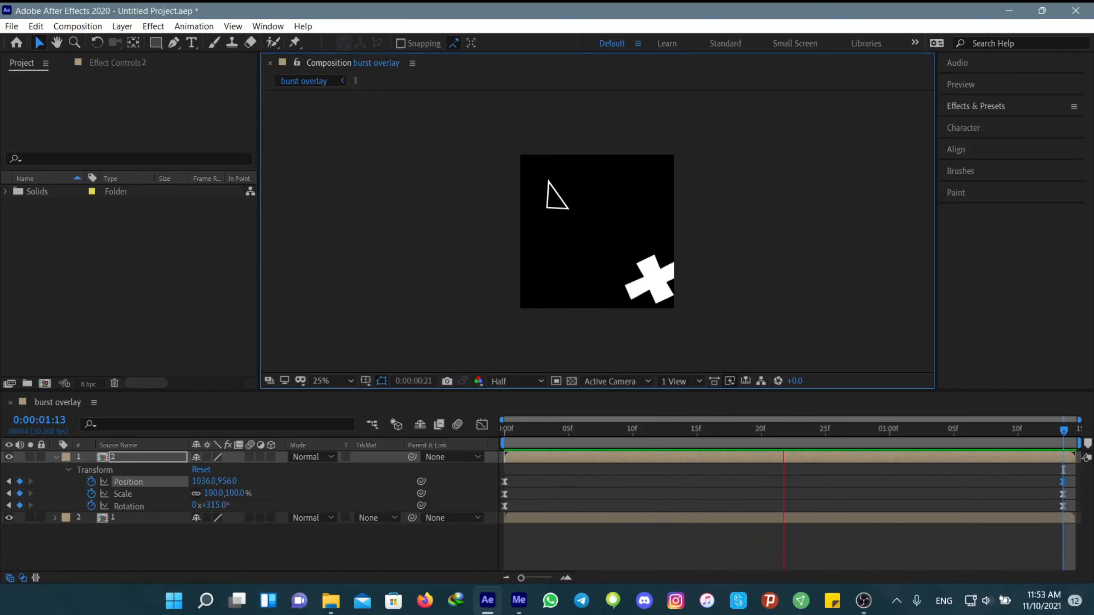
{"action": "key", "text": "space"}
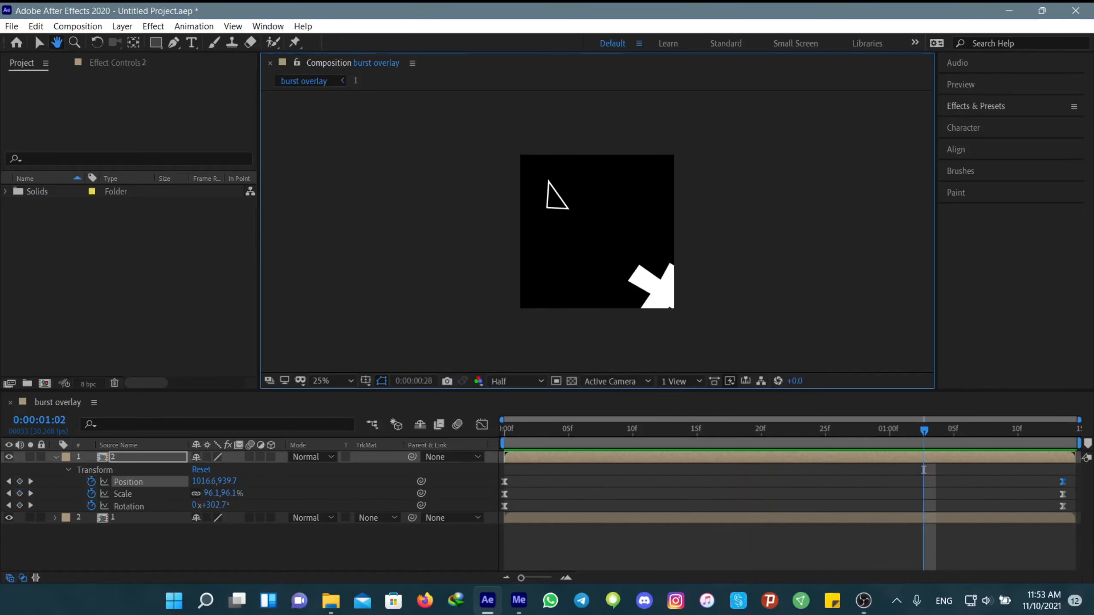
Copy layer 2's Position, Scale and Rotation keyframes onto layer 1 from the start of the timeline, and preview both layers
{"action": "left_click_drag", "start_coordinate": [924, 431], "coordinate": [504, 430]}
{"action": "left_click", "coordinate": [927, 518]}
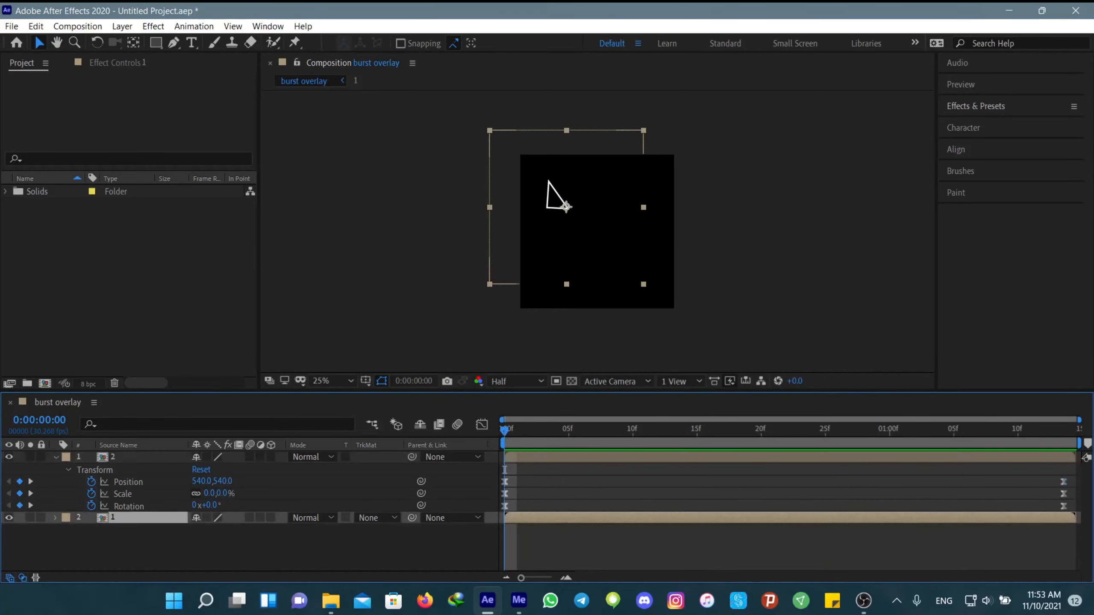
{"action": "left_click", "coordinate": [55, 518]}
{"action": "left_click", "coordinate": [128, 483]}
{"action": "left_click", "coordinate": [128, 507], "text": "shift"}
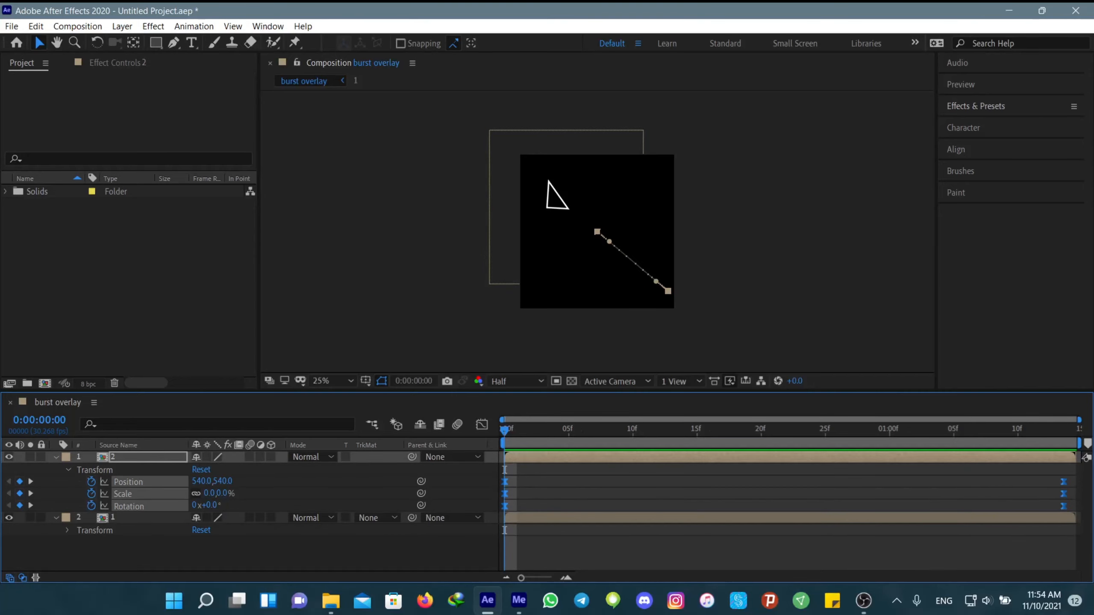
{"action": "left_click", "coordinate": [129, 518]}
{"action": "key", "text": "ctrl+v"}
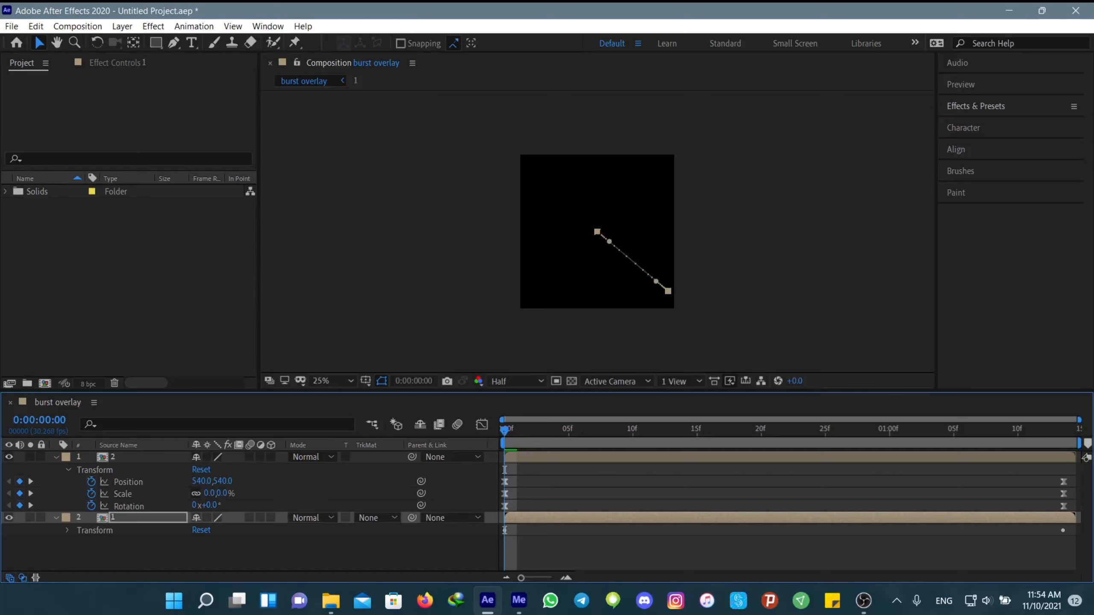
{"action": "key", "text": "u"}
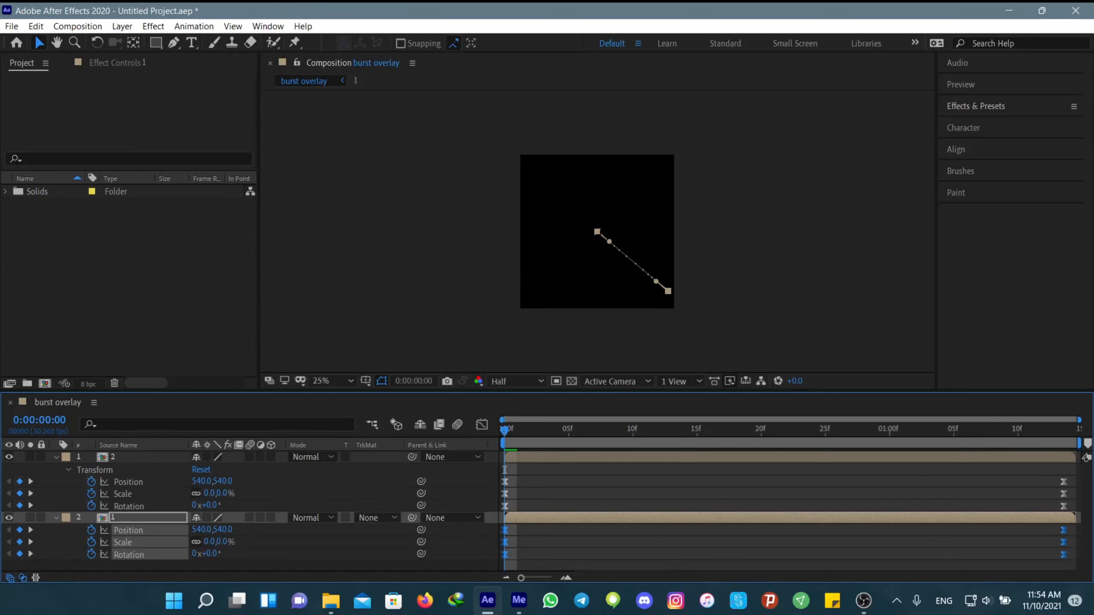
{"action": "key", "text": "space"}
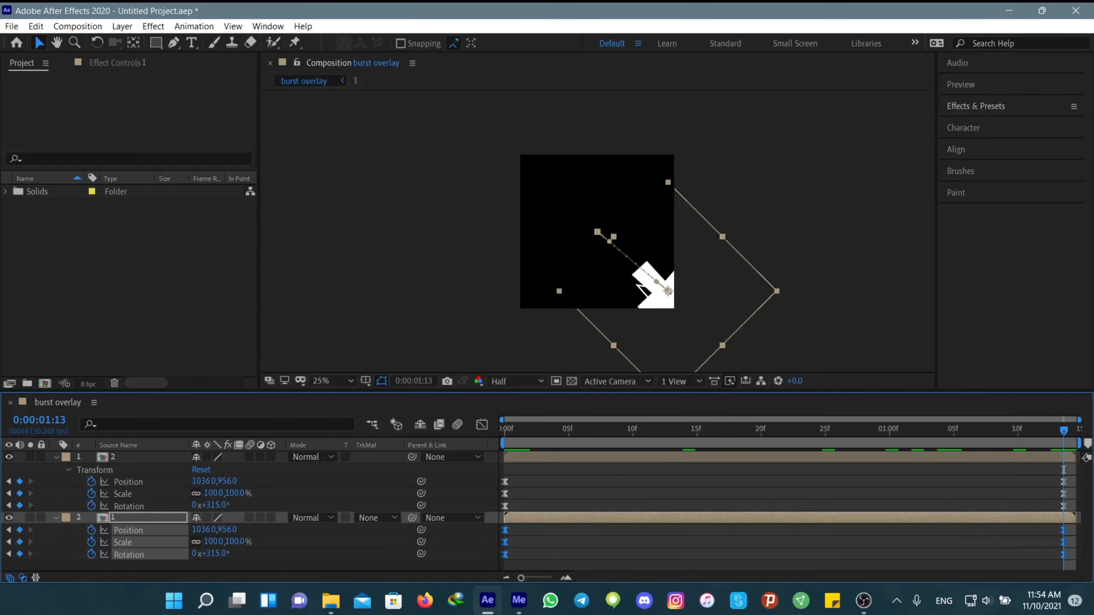
With layer 1's Position keyframes selected, try moving the triangle's path up to about 908, 562 at 0:00:01:13, and undo it
{"action": "key", "text": "ctrl+shift+a"}
{"action": "left_click", "coordinate": [128, 530]}
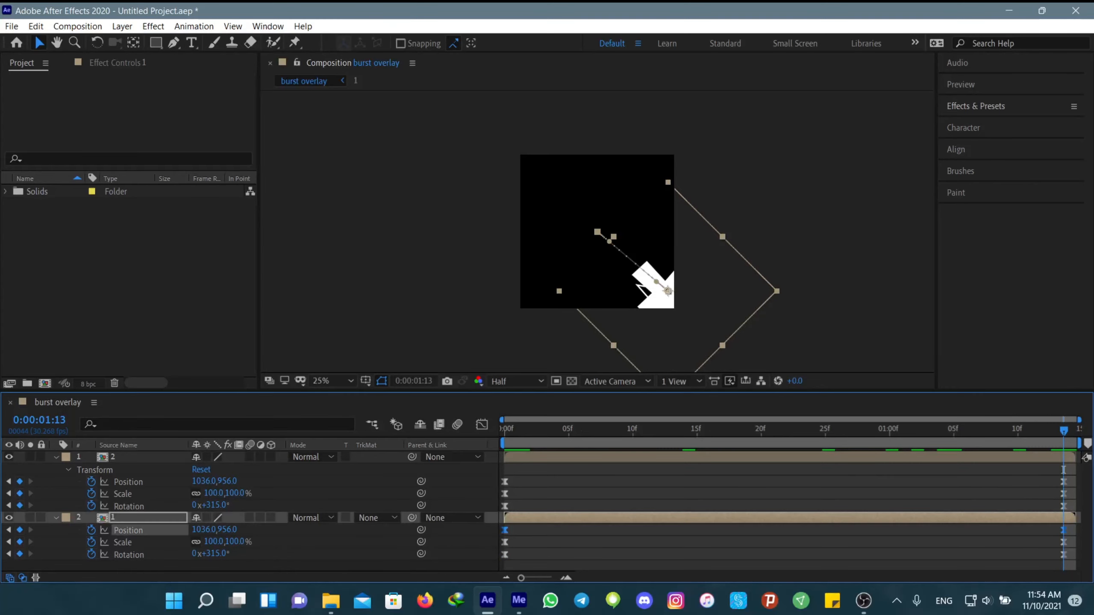
{"action": "left_click_drag", "start_coordinate": [602, 288], "coordinate": [637, 284]}
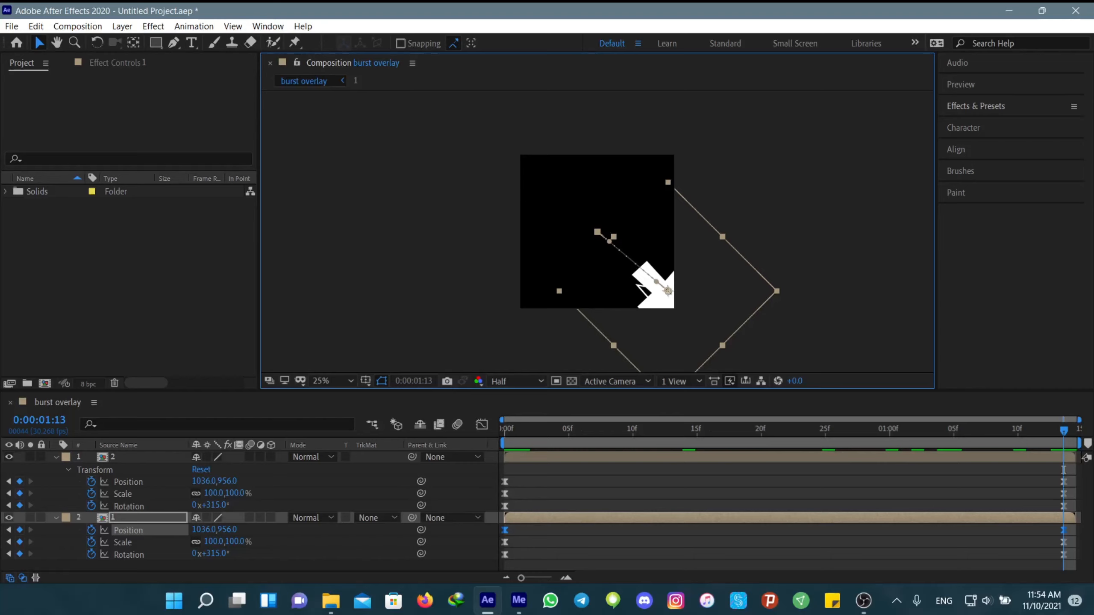
{"action": "left_click_drag", "start_coordinate": [637, 285], "coordinate": [633, 238]}
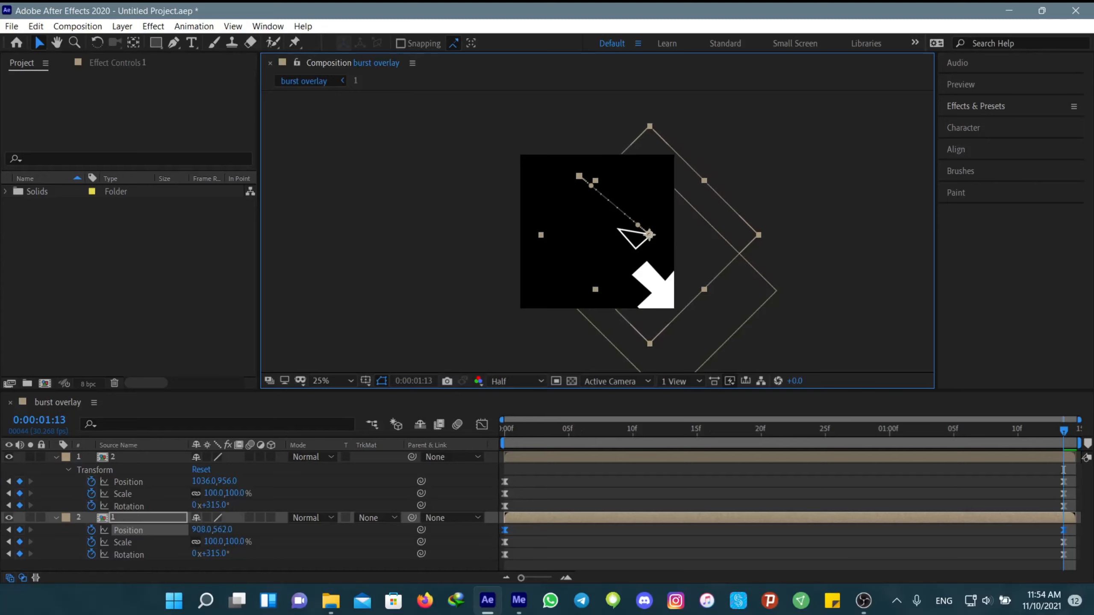
{"action": "key", "text": "ctrl+z"}
Move layer 1's triangle at 0:00:01:13 to about 172, 92 near the frame's upper-left corner, and preview both shapes
{"action": "left_click", "coordinate": [625, 250]}
{"action": "left_click", "coordinate": [652, 234]}
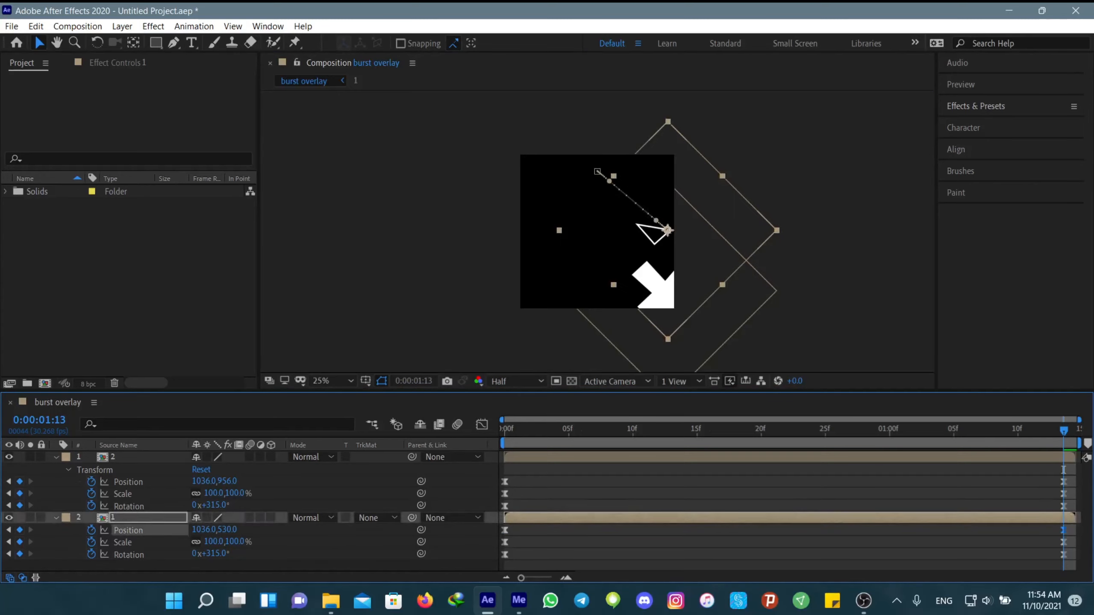
{"action": "left_click_drag", "start_coordinate": [652, 235], "coordinate": [521, 170]}
{"action": "left_click", "coordinate": [636, 285]}
{"action": "key", "text": "space"}
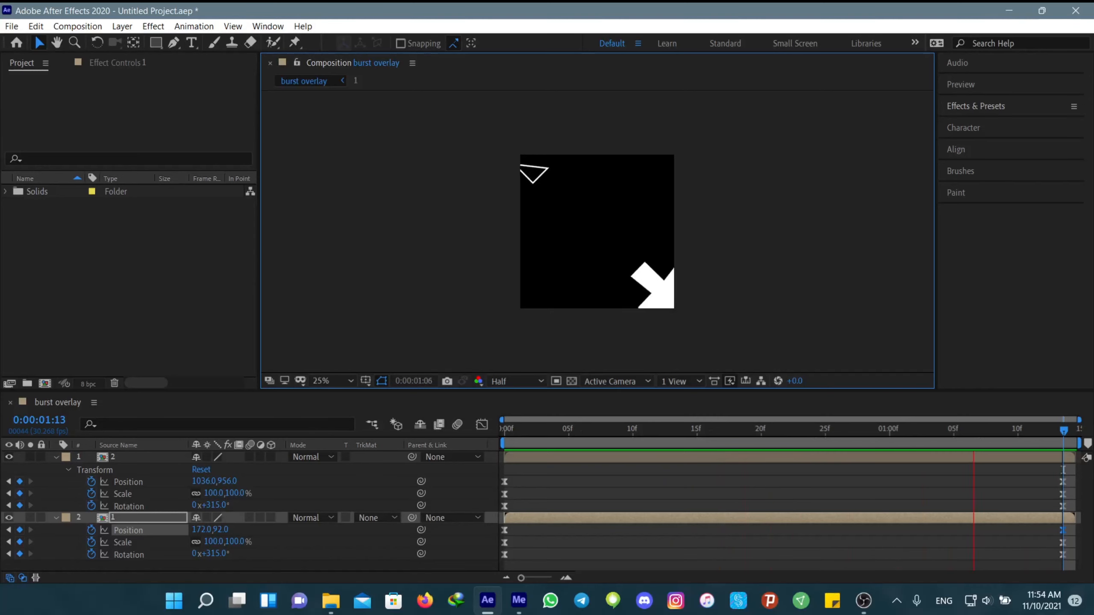
Duplicate the lower-right cross layer and reveal the copy's Position, Scale and Rotation keyframes
{"action": "key", "text": "space"}
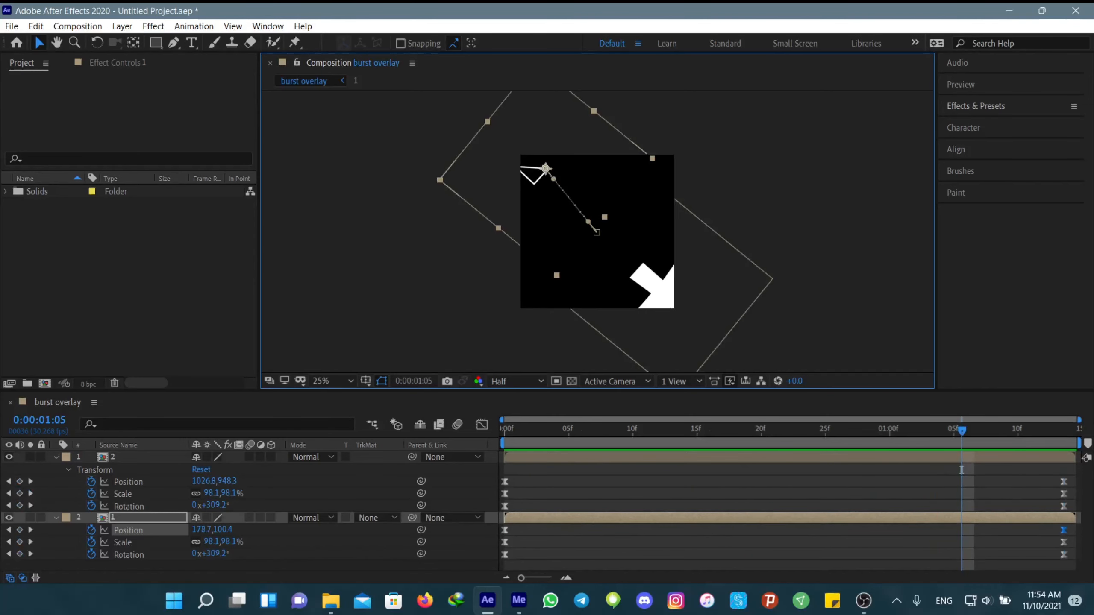
{"action": "left_click_drag", "start_coordinate": [962, 431], "coordinate": [670, 430]}
{"action": "left_click", "coordinate": [689, 474]}
{"action": "left_click", "coordinate": [690, 457]}
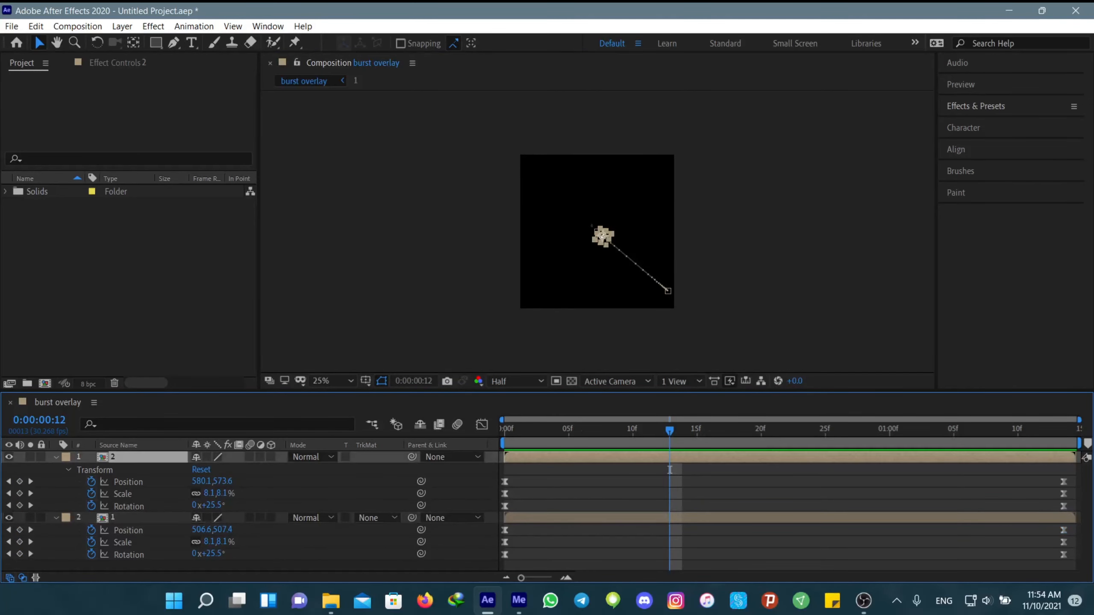
{"action": "left_click", "coordinate": [689, 474]}
{"action": "left_click", "coordinate": [689, 457]}
{"action": "key", "text": "ctrl+d"}
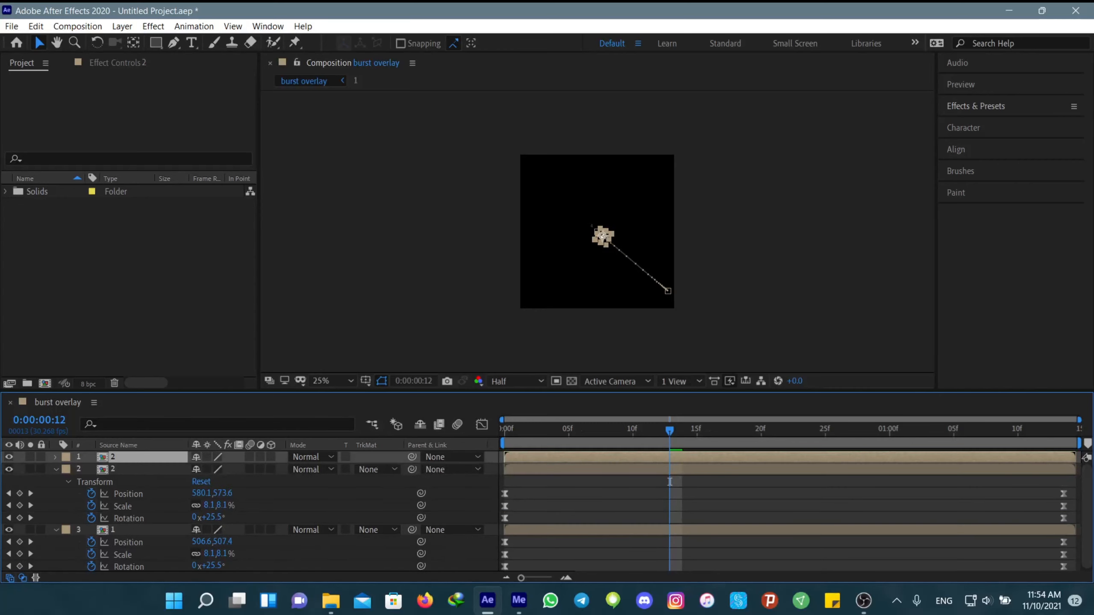
{"action": "key", "text": "u"}
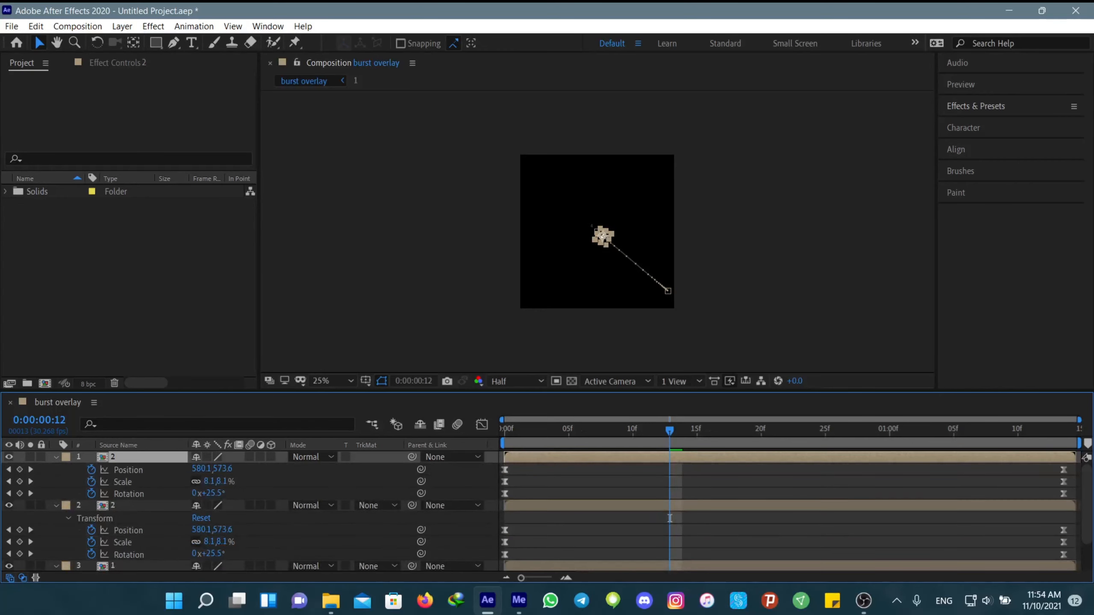
At 0:00:01:13, move the copied cross to about 64, 464 at the frame's left edge, scale it to 55%, and preview it
{"action": "key", "text": "space"}
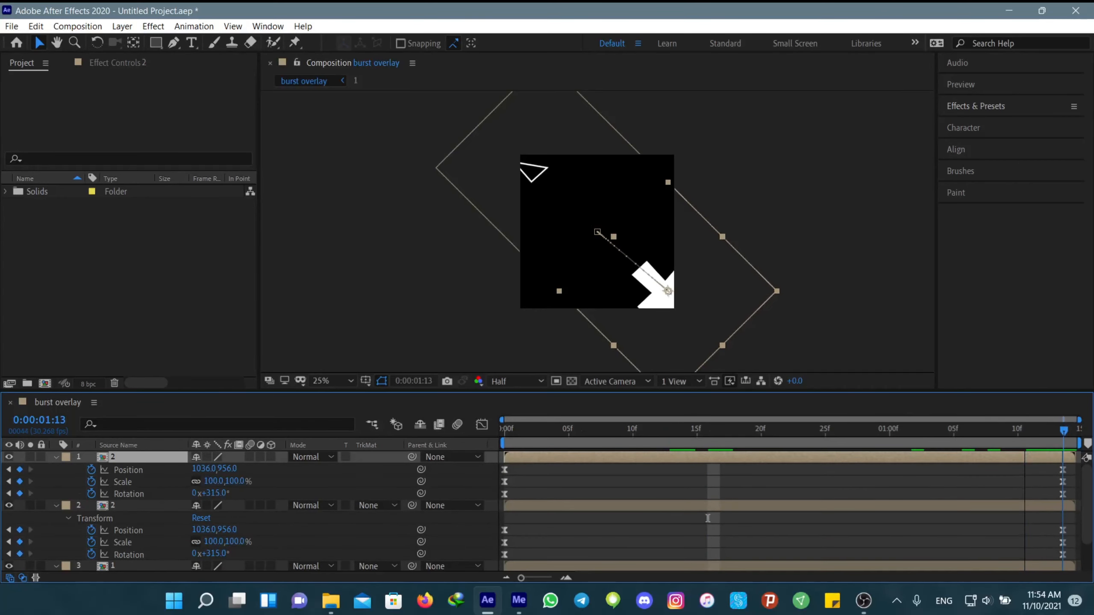
{"action": "left_click_drag", "start_coordinate": [655, 279], "coordinate": [516, 211]}
{"action": "key", "text": "space"}
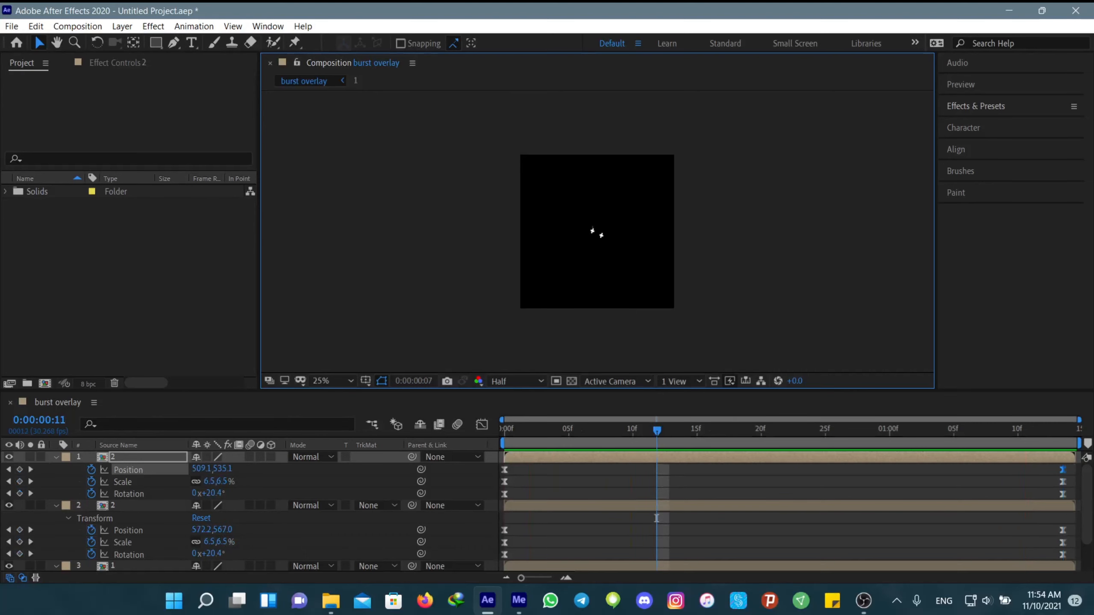
{"action": "key", "text": "space"}
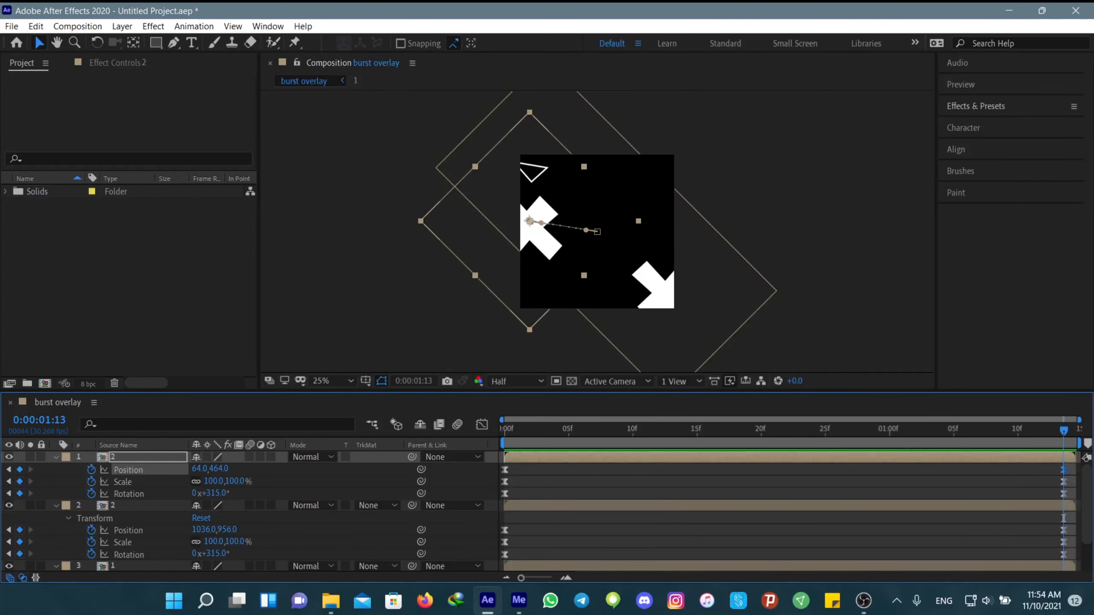
{"action": "left_click_drag", "start_coordinate": [213, 481], "coordinate": [187, 481]}
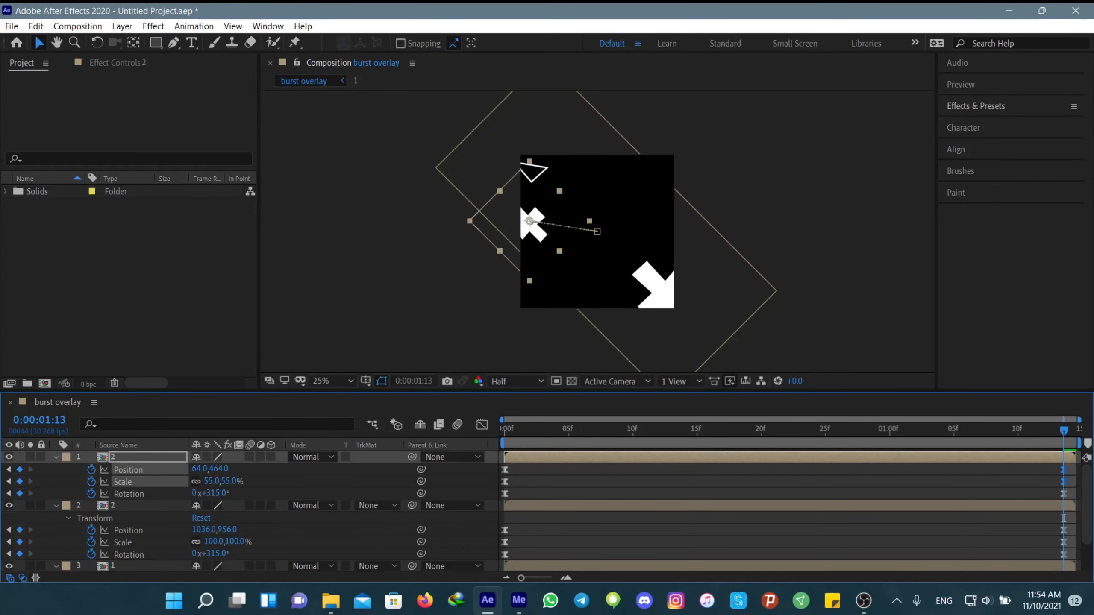
{"action": "key", "text": "space"}
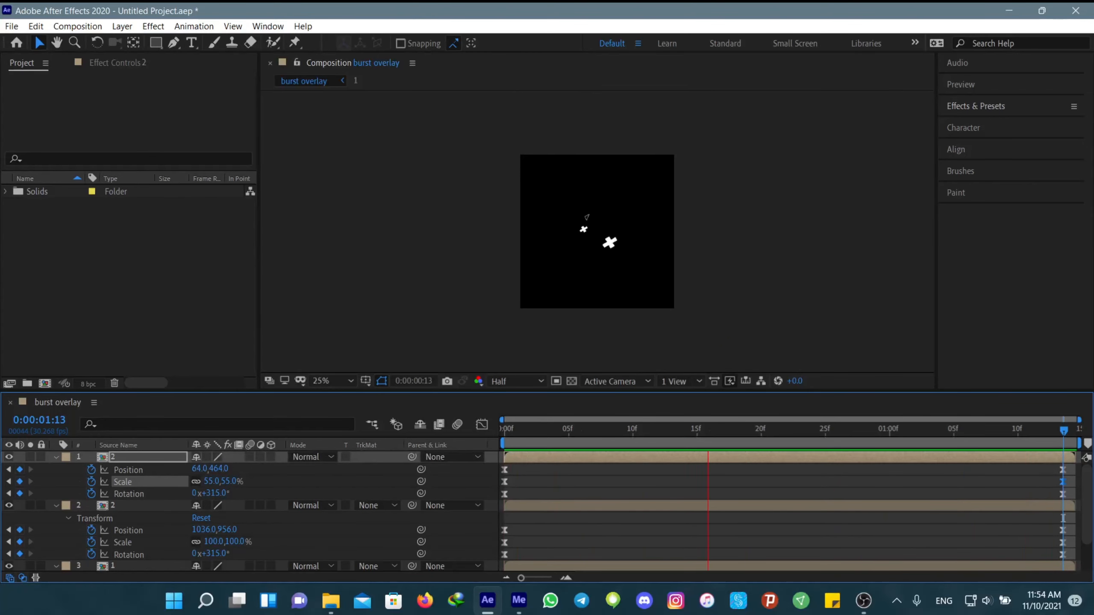
{"action": "key", "text": "space"}
Collapse both cross layers, duplicate the triangle layer, and reveal the copy's keyframes at 0:00:01:13
{"action": "left_click", "coordinate": [56, 457]}
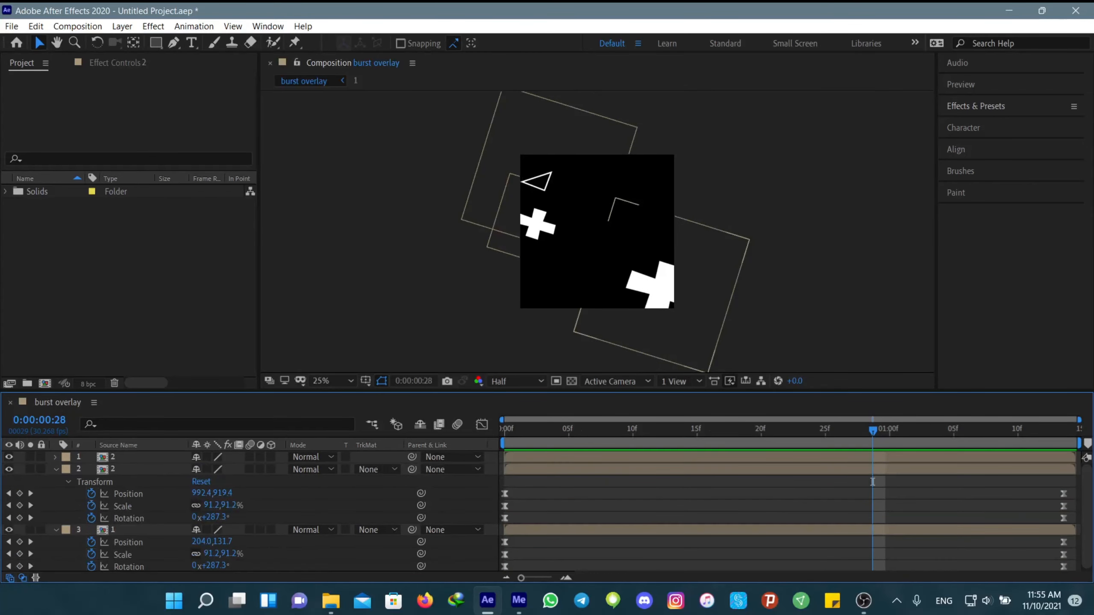
{"action": "left_click", "coordinate": [55, 469]}
{"action": "left_click", "coordinate": [114, 481]}
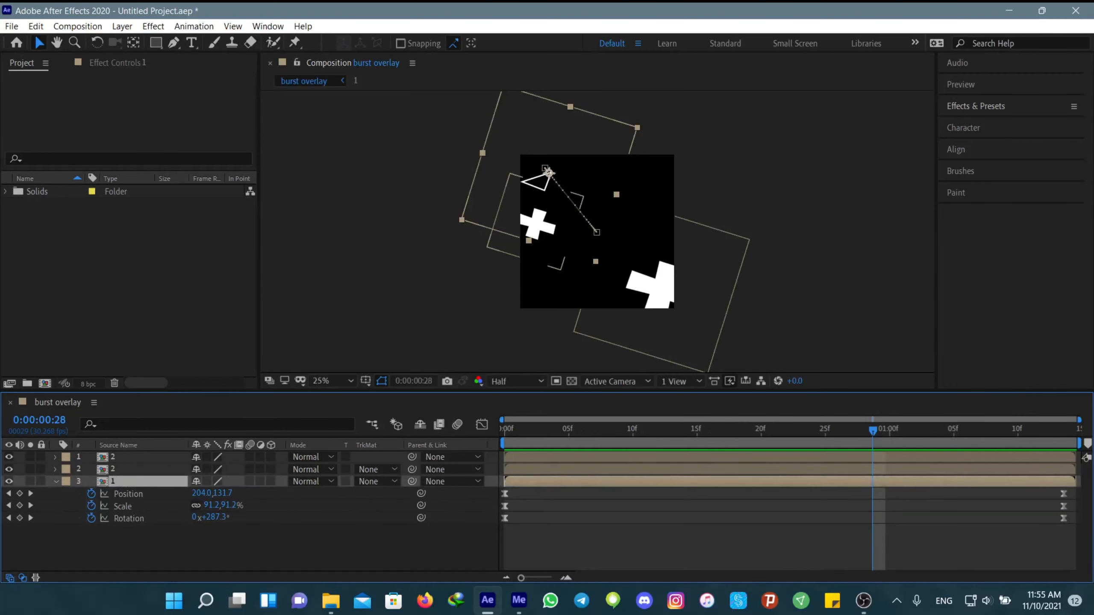
{"action": "key", "text": "ctrl+d"}
{"action": "key", "text": "u"}
{"action": "key", "text": "k"}
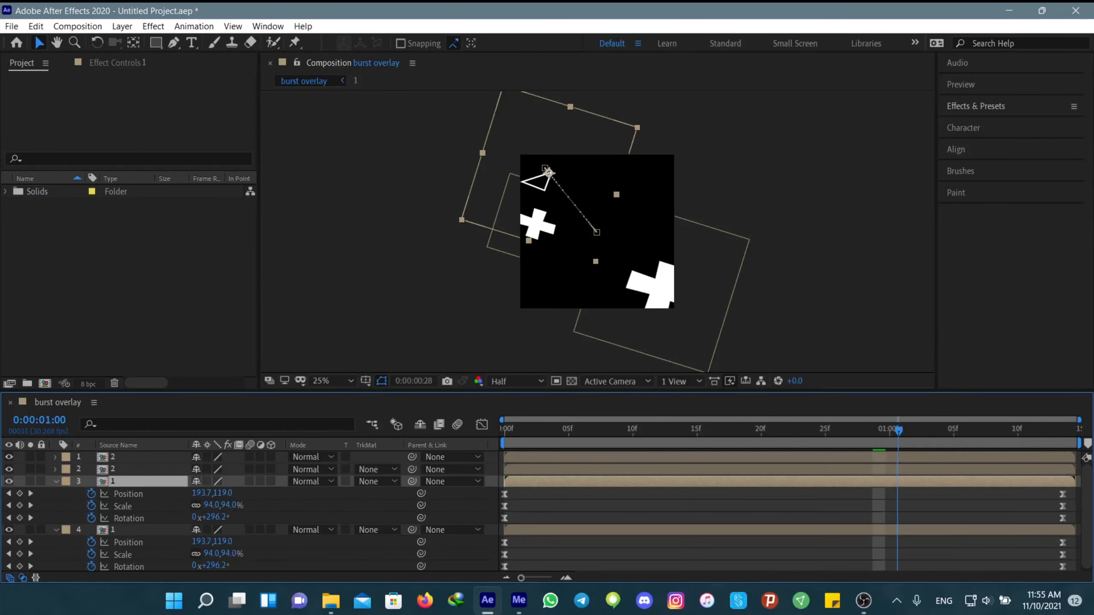
Set the triangle copy's end pose at 0:00:01:13 to position about 992, 240, scale 156% and rotation 1x+84°
{"action": "left_click_drag", "start_coordinate": [514, 163], "coordinate": [631, 227]}
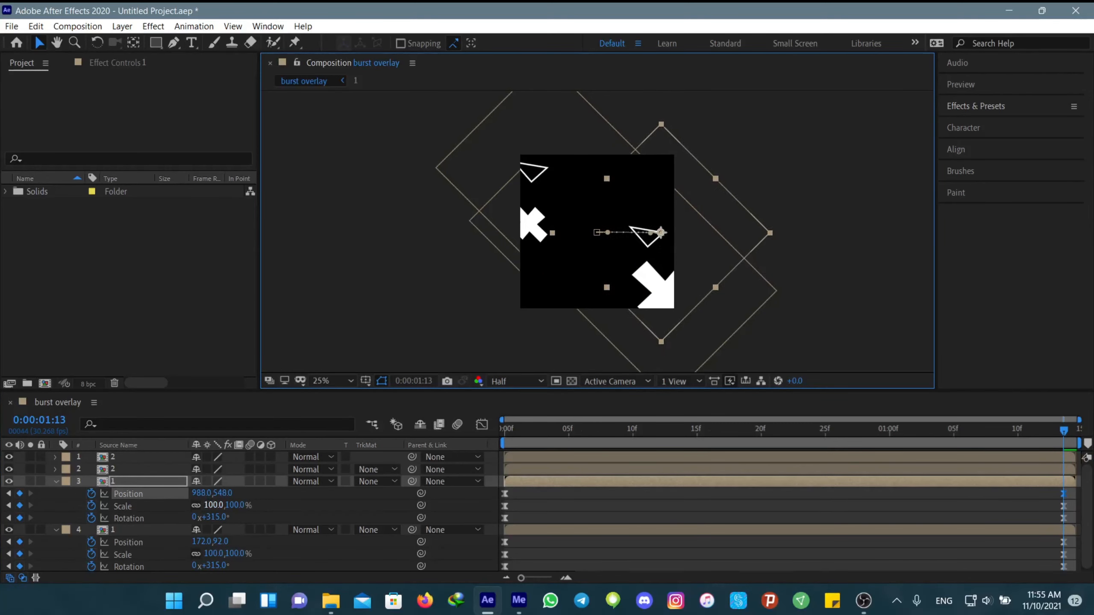
{"action": "left_click_drag", "start_coordinate": [213, 505], "coordinate": [242, 505]}
{"action": "left_click_drag", "start_coordinate": [661, 233], "coordinate": [672, 165]}
{"action": "left_click_drag", "start_coordinate": [214, 517], "coordinate": [244, 517]}
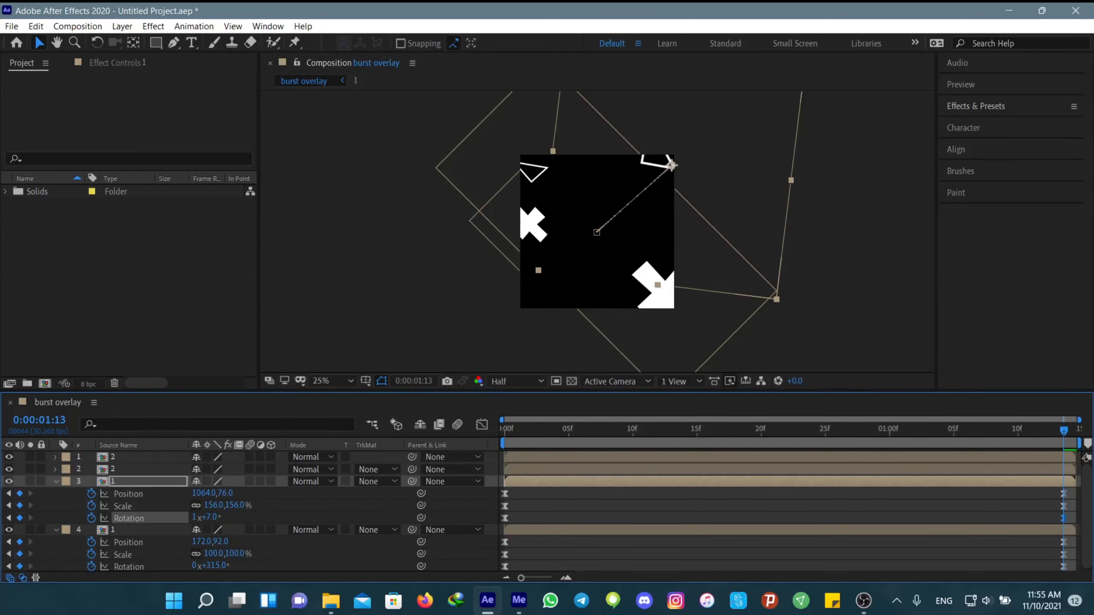
{"action": "left_click_drag", "start_coordinate": [672, 165], "coordinate": [661, 189]}
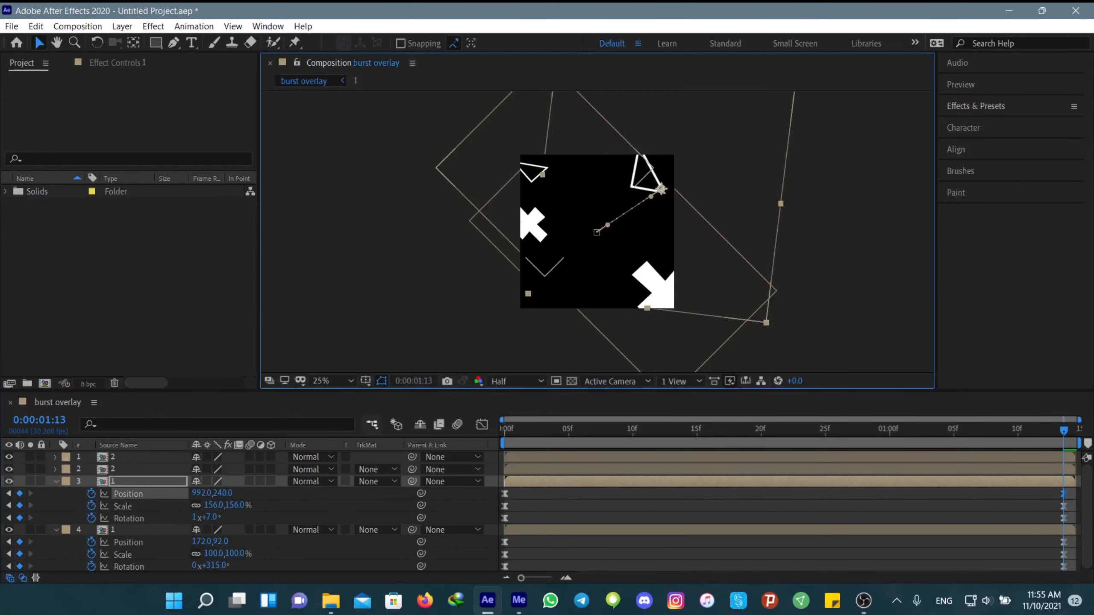
{"action": "left_click_drag", "start_coordinate": [211, 517], "coordinate": [256, 517]}
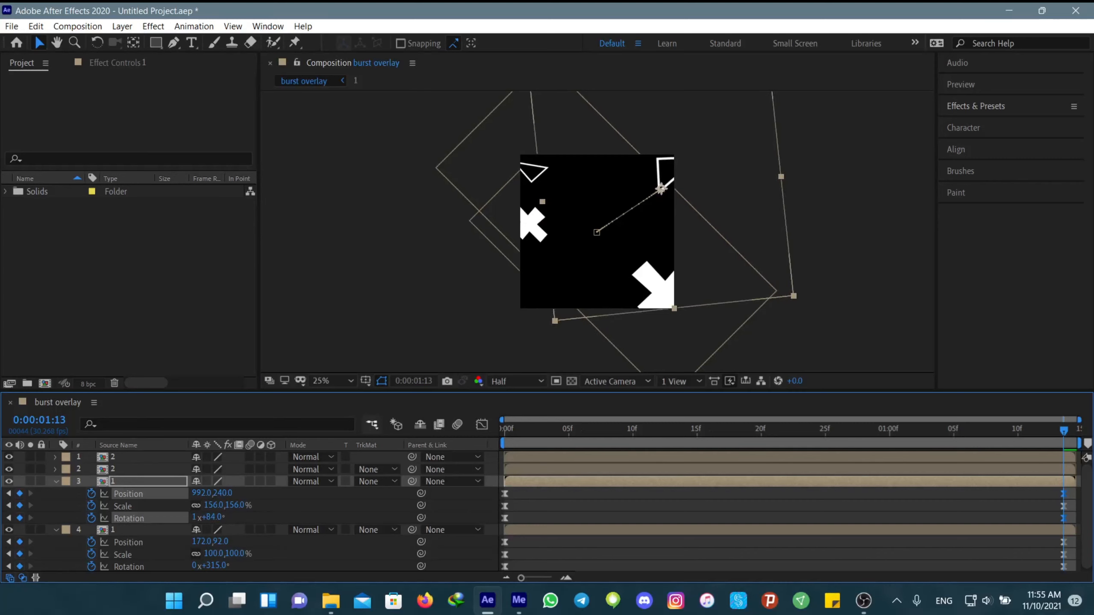
Duplicate the lower-right cross layer and move the copy at 0:00:01:13 to about 396, -80 at the frame's top edge
{"action": "left_click", "coordinate": [668, 291]}
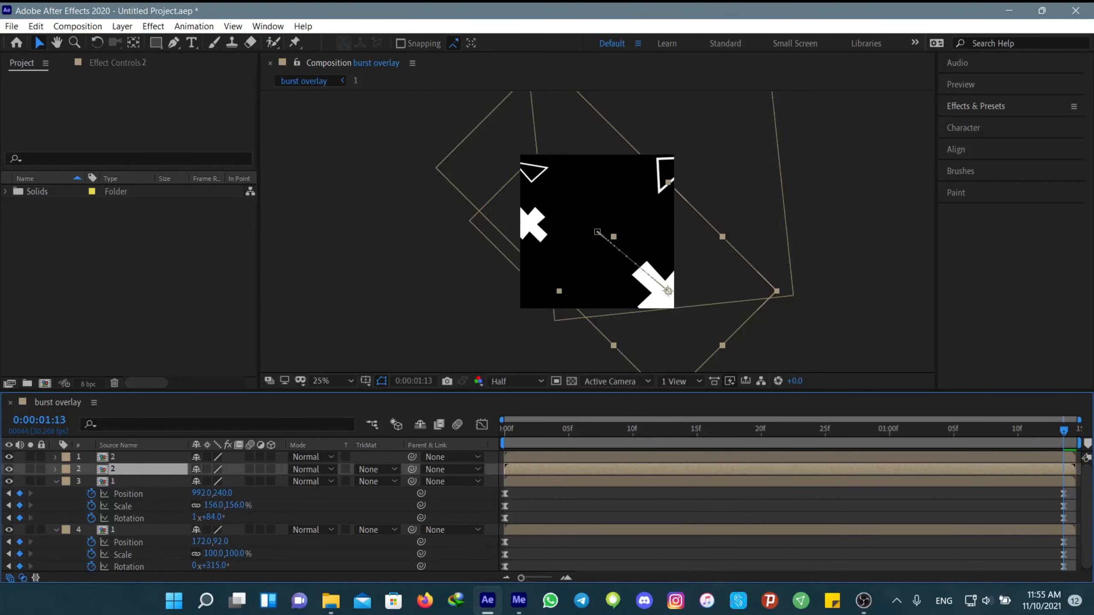
{"action": "key", "text": "ctrl+d"}
{"action": "key", "text": "a"}
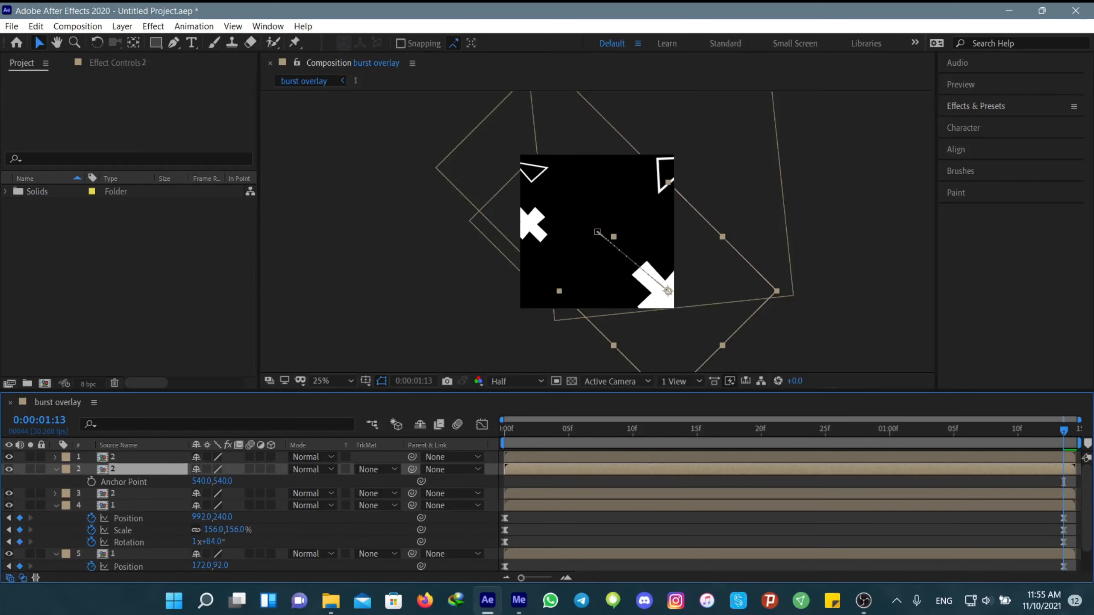
{"action": "key", "text": "u"}
{"action": "left_click_drag", "start_coordinate": [668, 292], "coordinate": [576, 143]}
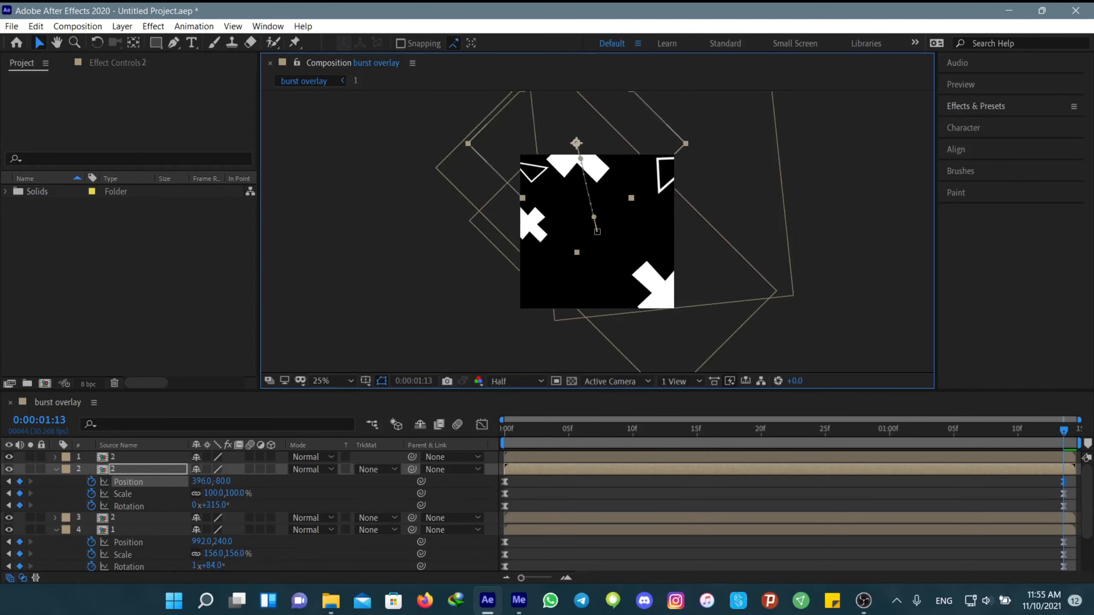
{"action": "key", "text": "u"}
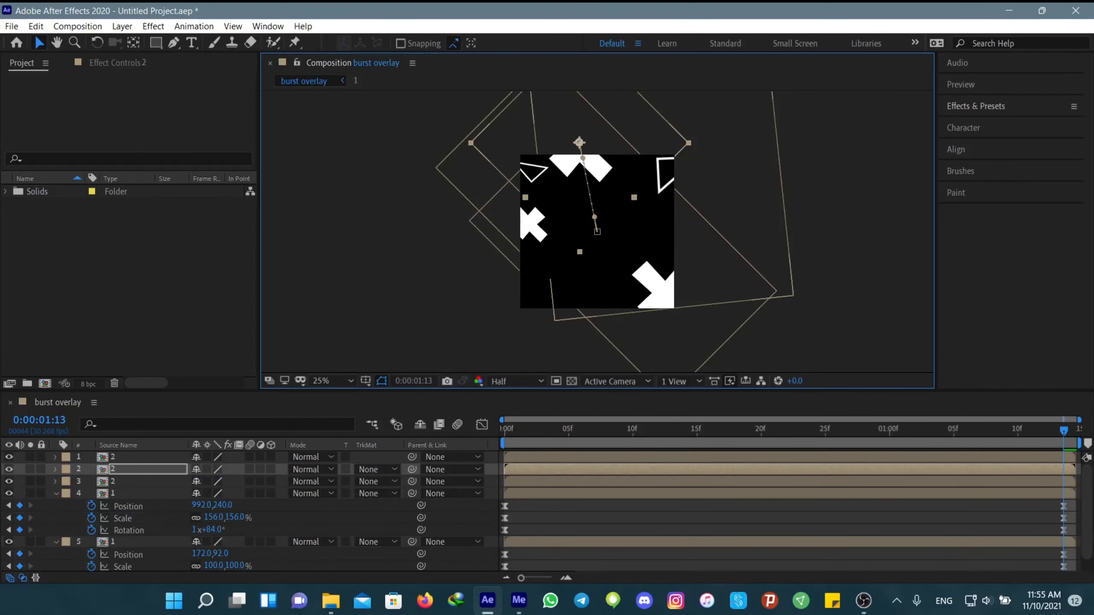
Scale the new cross copy down to 38% and reposition it to about 848, -16 at the top edge near the upper-right triangle
{"action": "key", "text": "s"}
{"action": "left_click_drag", "start_coordinate": [213, 481], "coordinate": [196, 482]}
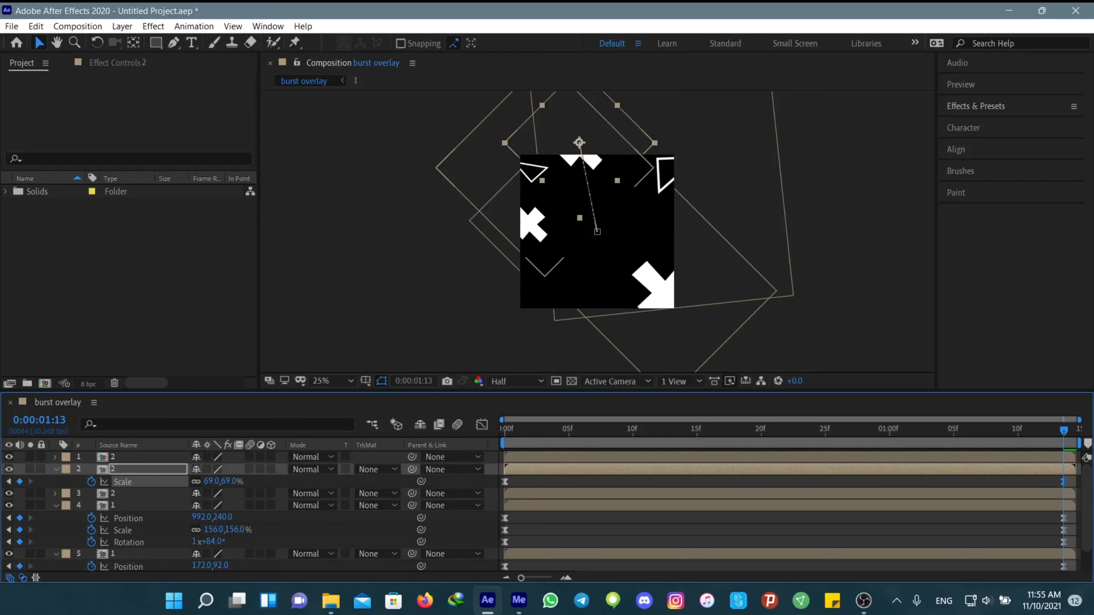
{"action": "left_click_drag", "start_coordinate": [580, 143], "coordinate": [574, 173]}
{"action": "left_click_drag", "start_coordinate": [212, 482], "coordinate": [196, 481]}
{"action": "left_click_drag", "start_coordinate": [574, 173], "coordinate": [643, 152]}
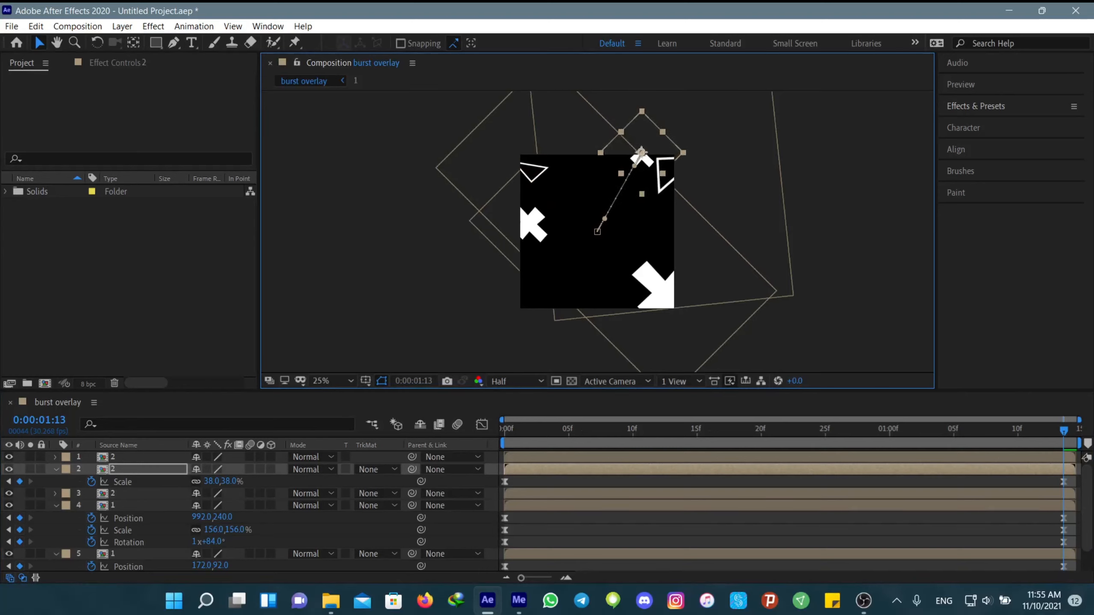
Deselect everything and collapse the revealed properties of all layers in the timeline
{"action": "left_click", "coordinate": [138, 457]}
{"action": "key", "text": "s"}
{"action": "key", "text": "s"}
{"action": "key", "text": "ctrl+shift+a"}
{"action": "key", "text": "u"}
{"action": "key", "text": "u"}
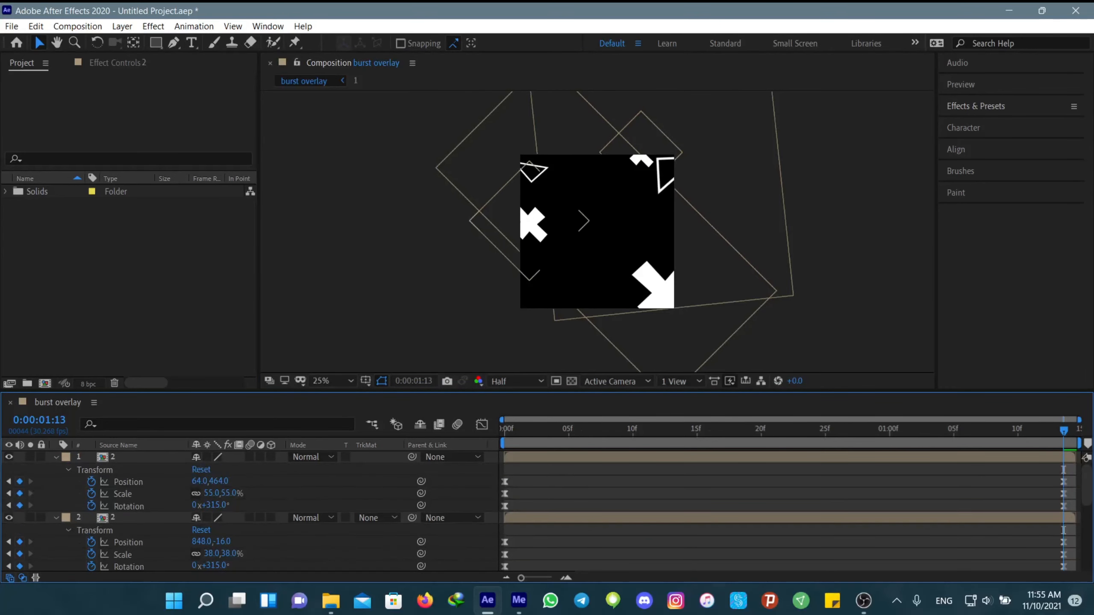
{"action": "key", "text": "u"}
Duplicate the left-edge cross on layer 1, scale the copy to 115% at 0:00:01:13, and place it across the middle of the top edge
{"action": "left_click", "coordinate": [138, 457]}
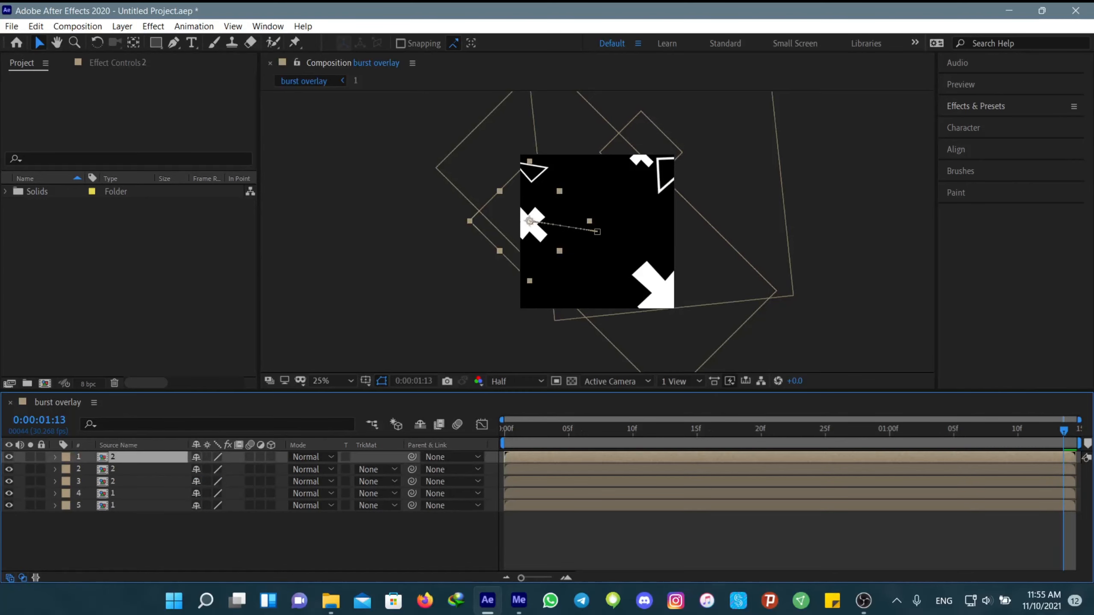
{"action": "key", "text": "ctrl+d"}
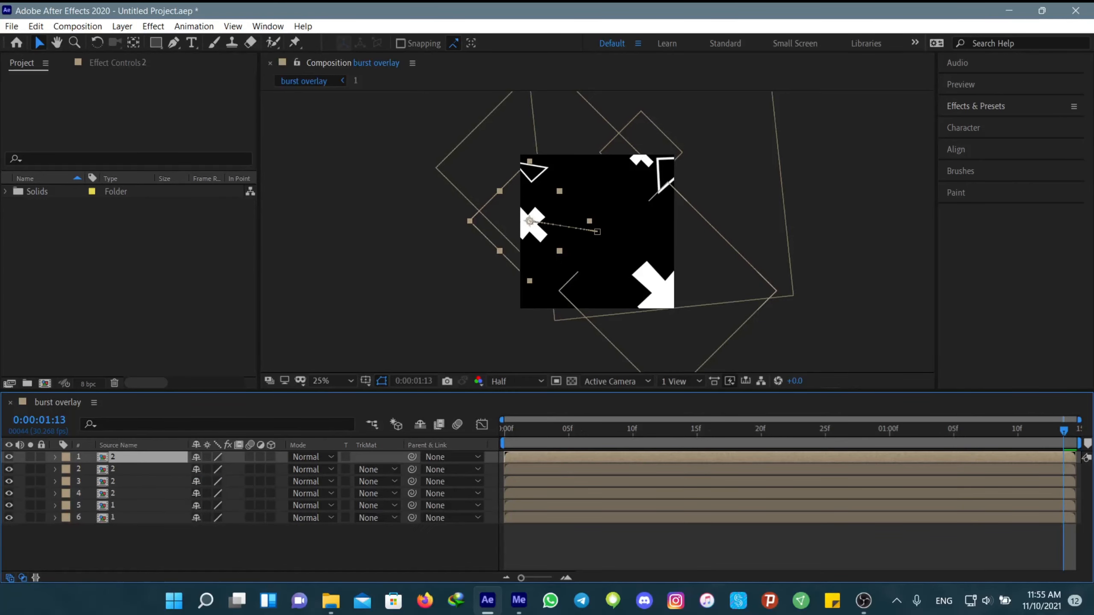
{"action": "key", "text": "u"}
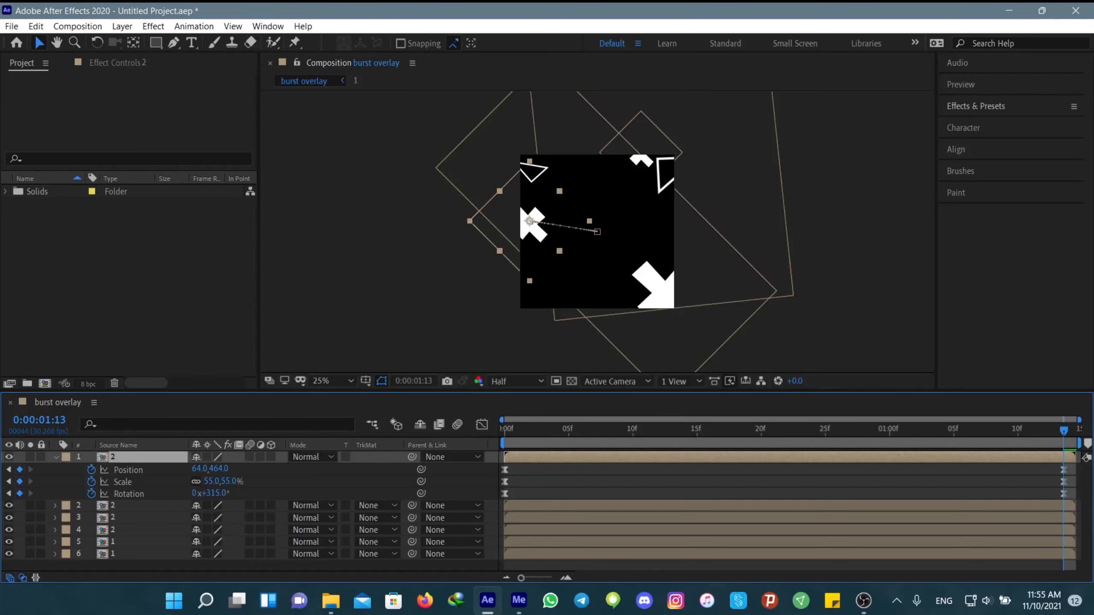
{"action": "left_click_drag", "start_coordinate": [530, 221], "coordinate": [536, 294]}
{"action": "key", "text": "s"}
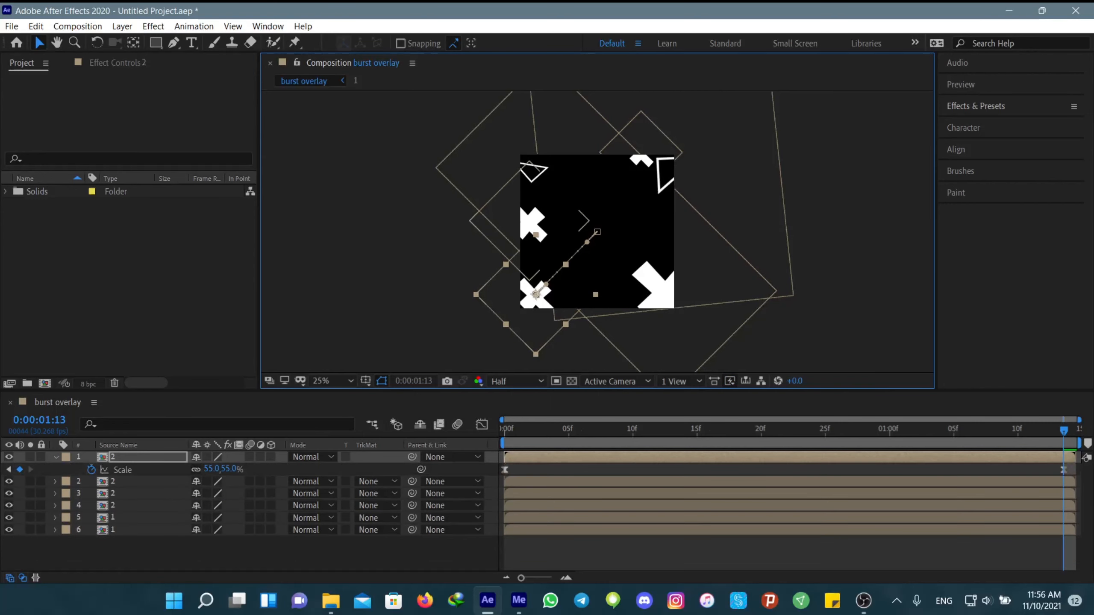
{"action": "left_click_drag", "start_coordinate": [213, 470], "coordinate": [247, 469]}
{"action": "left_click_drag", "start_coordinate": [535, 295], "coordinate": [589, 145]}
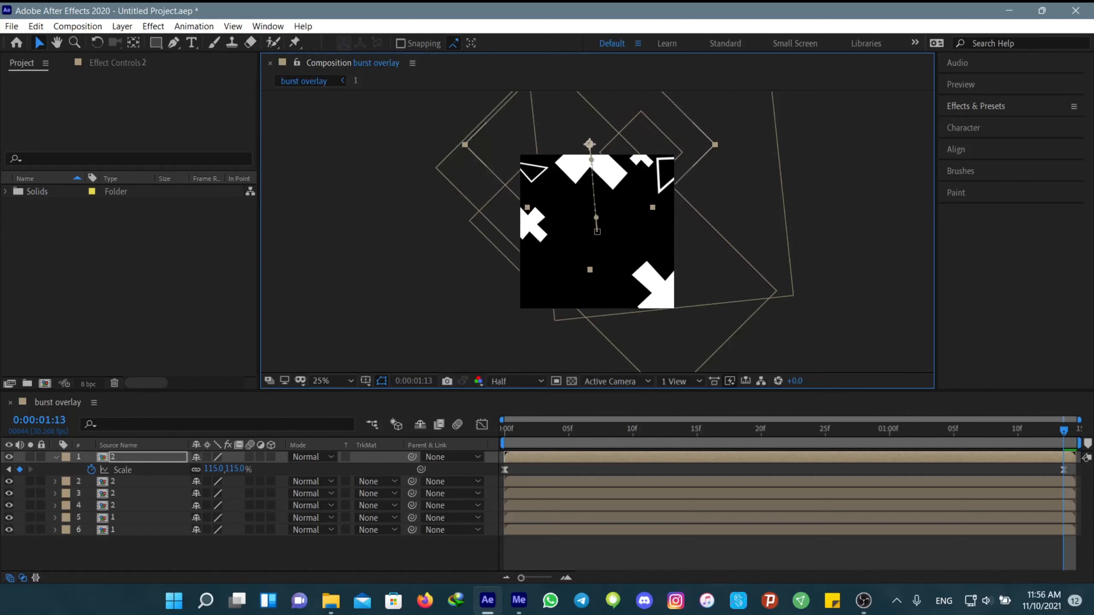
Duplicate the upper-left triangle layer and move the copy at 0:00:01:13 to about 376, 912 in the frame's lower part
{"action": "left_click", "coordinate": [129, 530]}
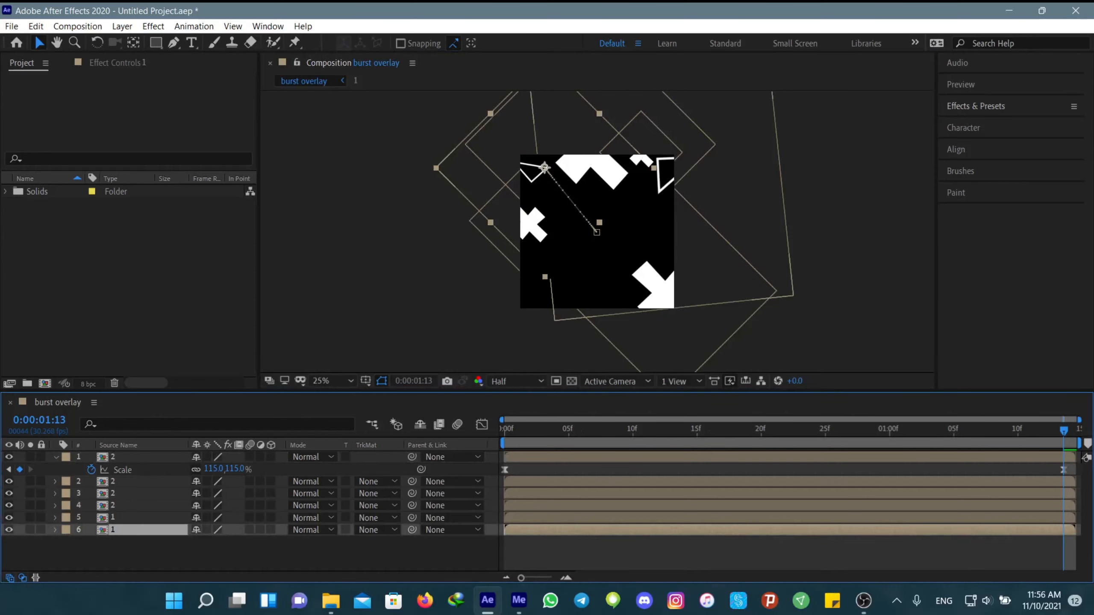
{"action": "key", "text": "ctrl+d"}
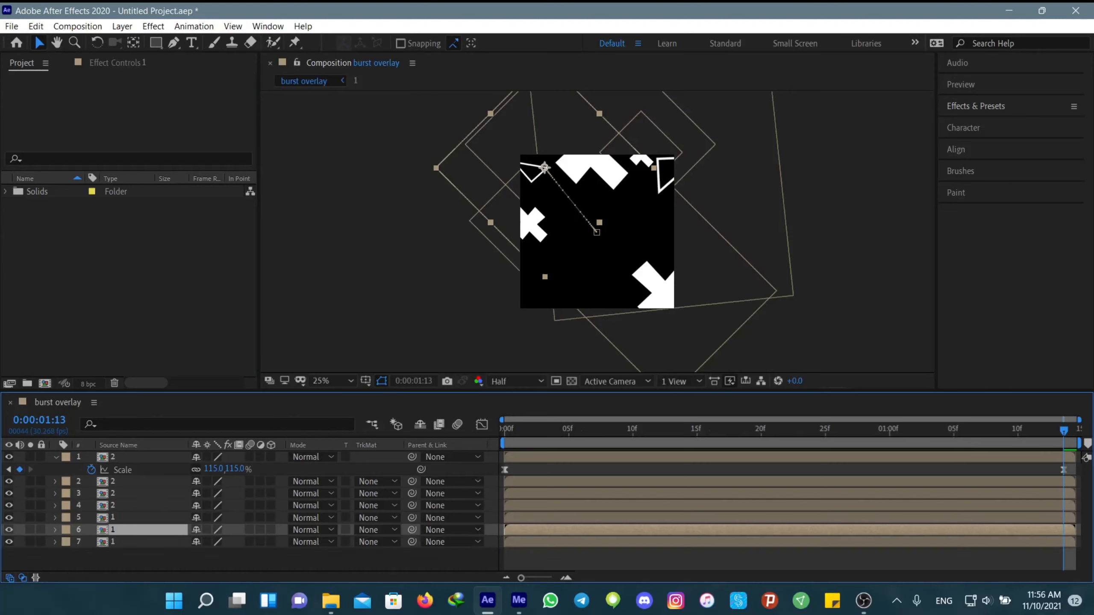
{"action": "key", "text": "p"}
{"action": "key", "text": "shift+s"}
{"action": "key", "text": "shift+r"}
{"action": "left_click_drag", "start_coordinate": [544, 167], "coordinate": [574, 284]}
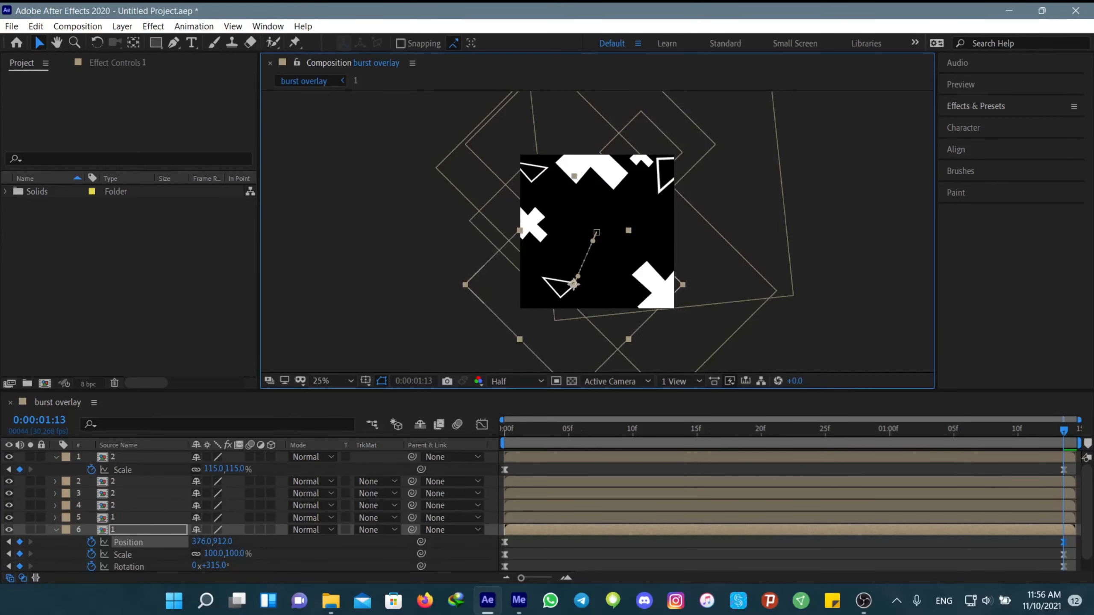
Set the new triangle copy's scale to 157% and rotation to 1x+181°, and move it to about -100, 908 in the lower-left corner
{"action": "key", "text": "s"}
{"action": "left_click_drag", "start_coordinate": [213, 541], "coordinate": [277, 566]}
{"action": "key", "text": "shift+p"}
{"action": "key", "text": "shift+r"}
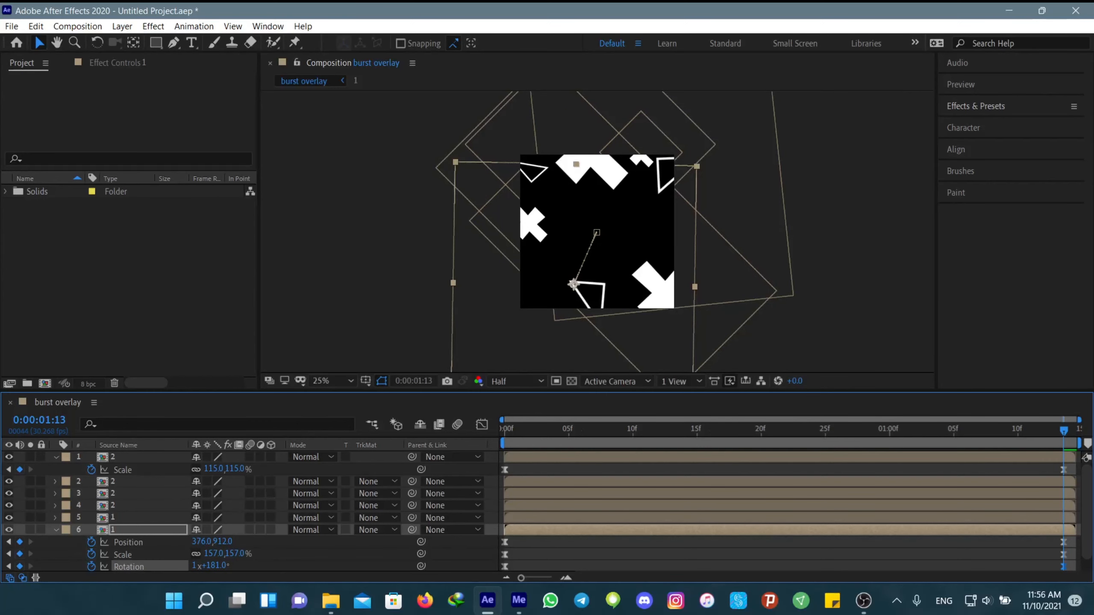
{"action": "left_click_drag", "start_coordinate": [596, 294], "coordinate": [529, 292]}
Duplicate the small 38% cross layer at the top edge and reveal the copy's keyframes
{"action": "left_click", "coordinate": [129, 506]}
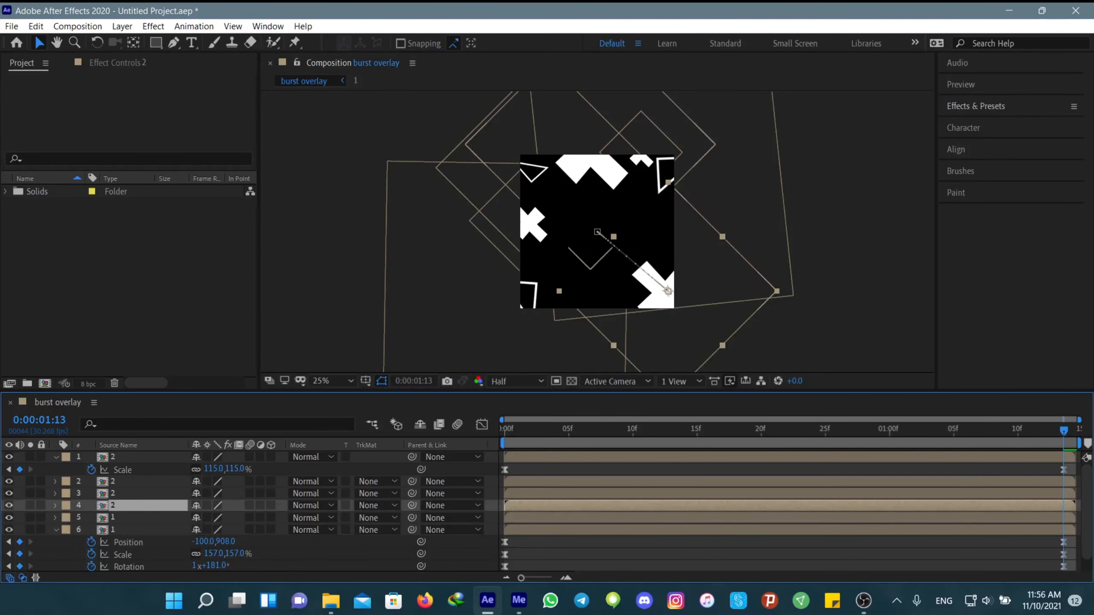
{"action": "left_click", "coordinate": [129, 494]}
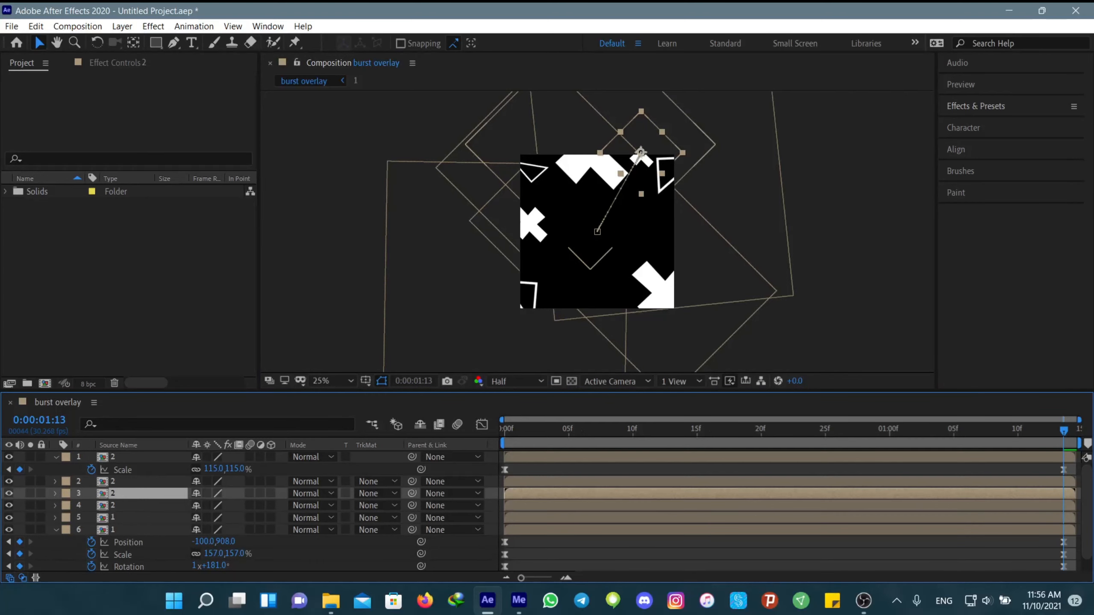
{"action": "key", "text": "ctrl+d"}
{"action": "key", "text": "u"}
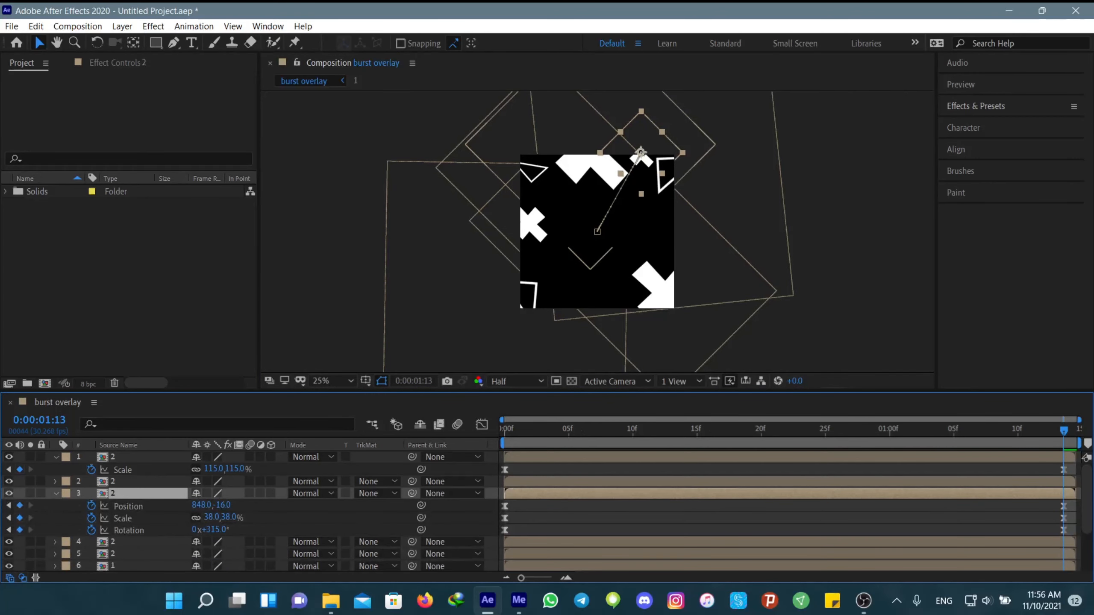
Move the small 38% cross copy to about 164, 980 near the frame's lower-left corner, collapse the layer properties and preview the animation
{"action": "left_click_drag", "start_coordinate": [641, 152], "coordinate": [544, 295]}
{"action": "left_click", "coordinate": [572, 518]}
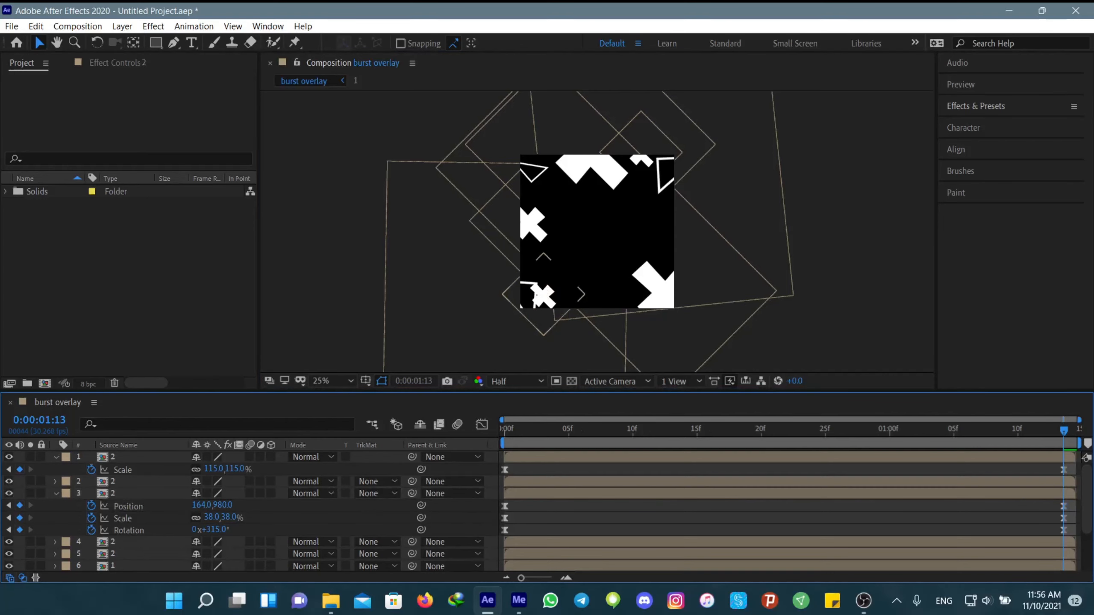
{"action": "key", "text": "u"}
{"action": "key", "text": "space"}
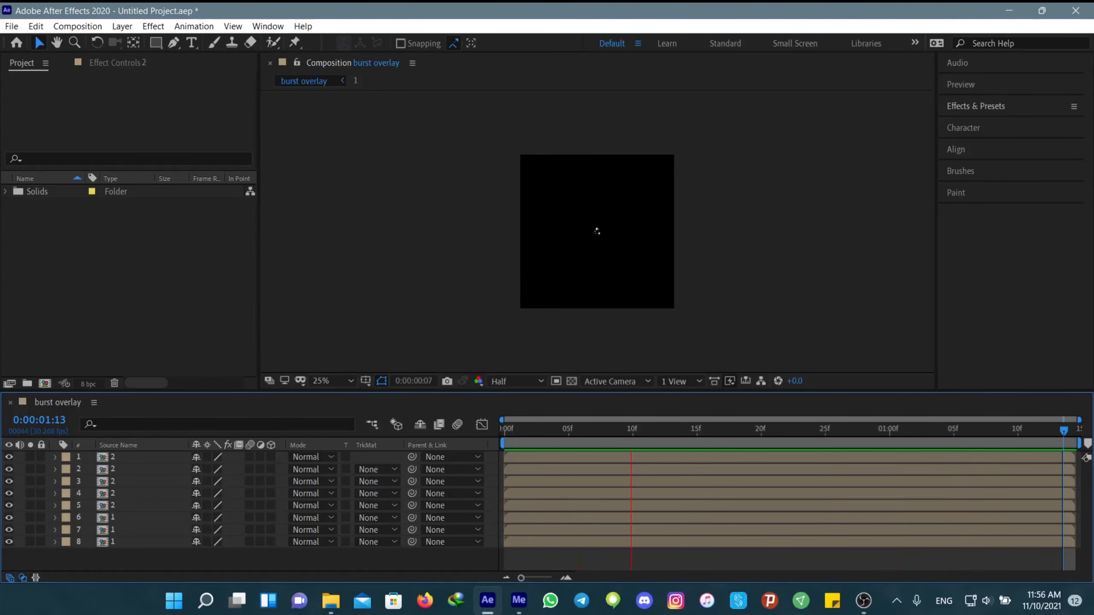
{"action": "key", "text": "space"}
Enable motion blur on all eight layers and for the composition, and preview the burst from the first frame
{"action": "left_click", "coordinate": [129, 458]}
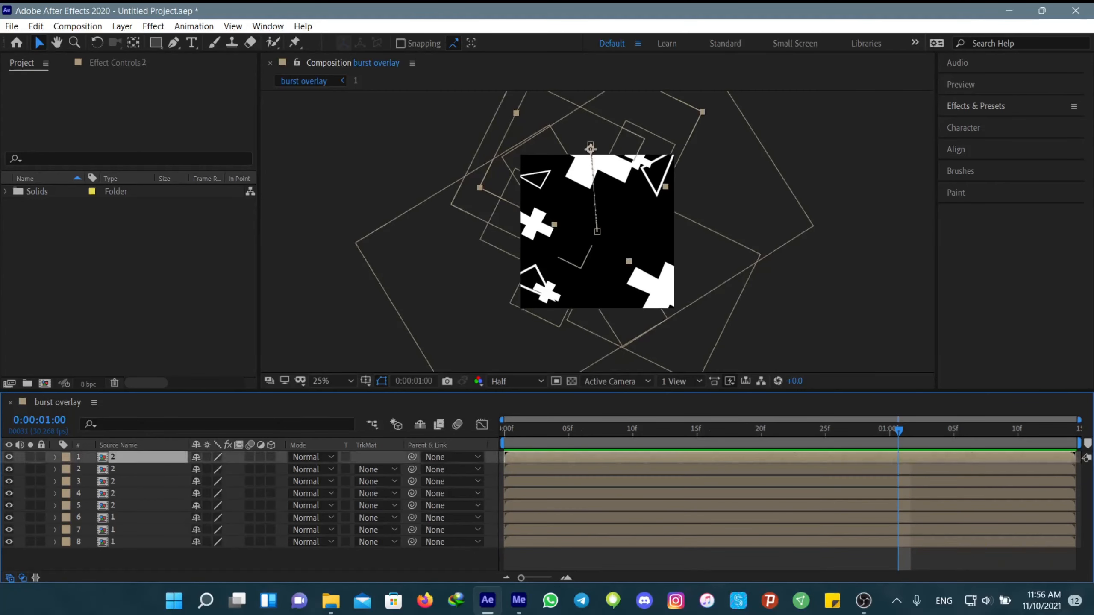
{"action": "key", "text": "ctrl+a"}
{"action": "key", "text": "F4"}
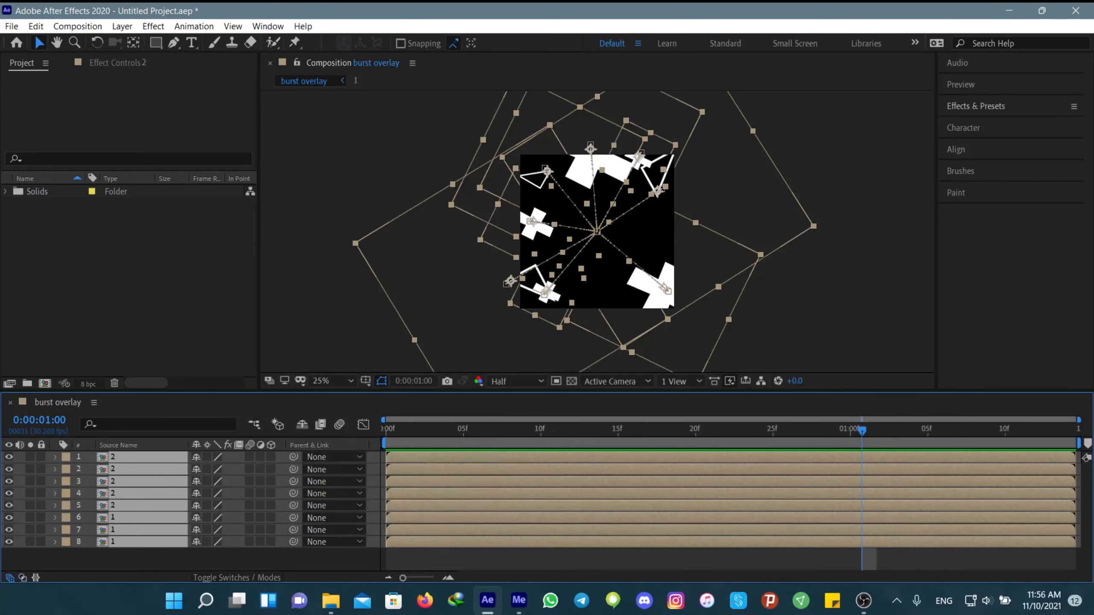
{"action": "left_click_drag", "start_coordinate": [862, 430], "coordinate": [417, 431]}
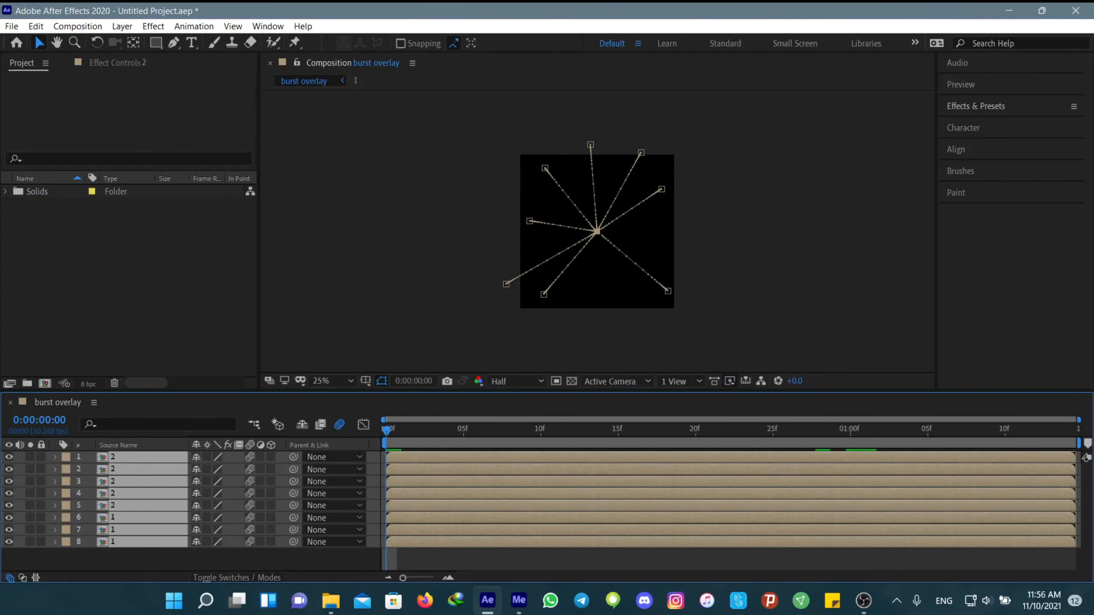
{"action": "key", "text": "space"}
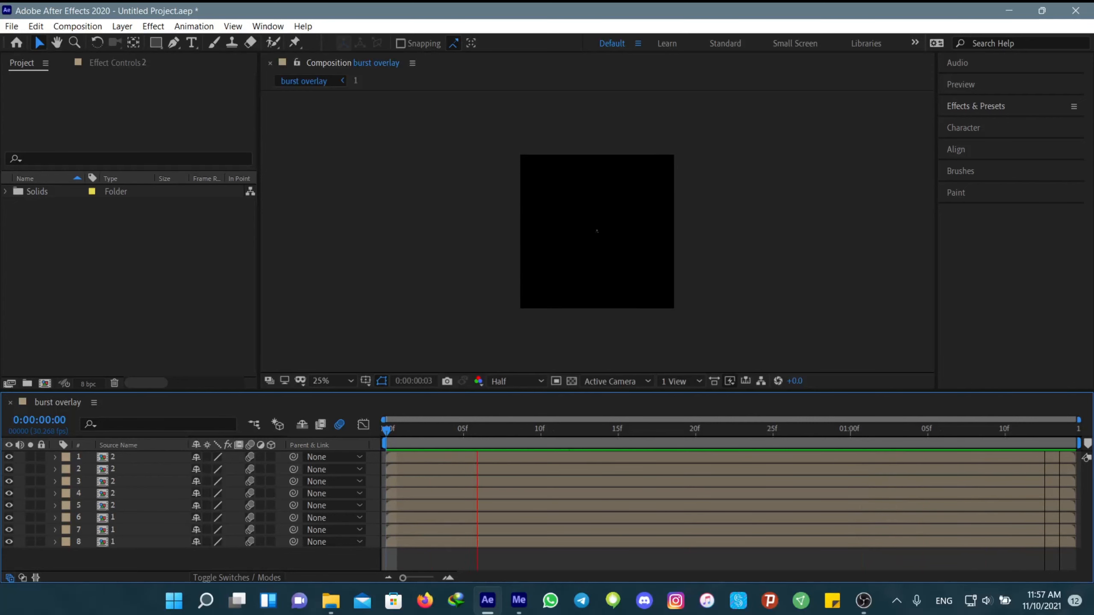
{"action": "key", "text": "space"}
Pre-compose all eight cross and triangle layers into a new composition named all, moving all attributes into it
{"action": "left_click", "coordinate": [142, 542]}
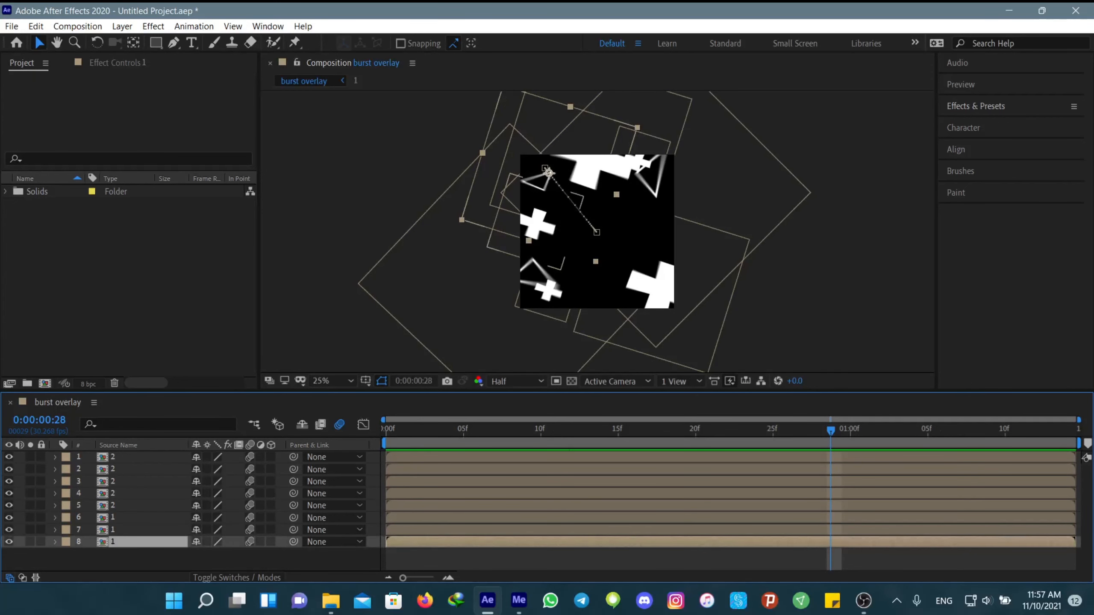
{"action": "left_click", "coordinate": [143, 458], "text": "shift"}
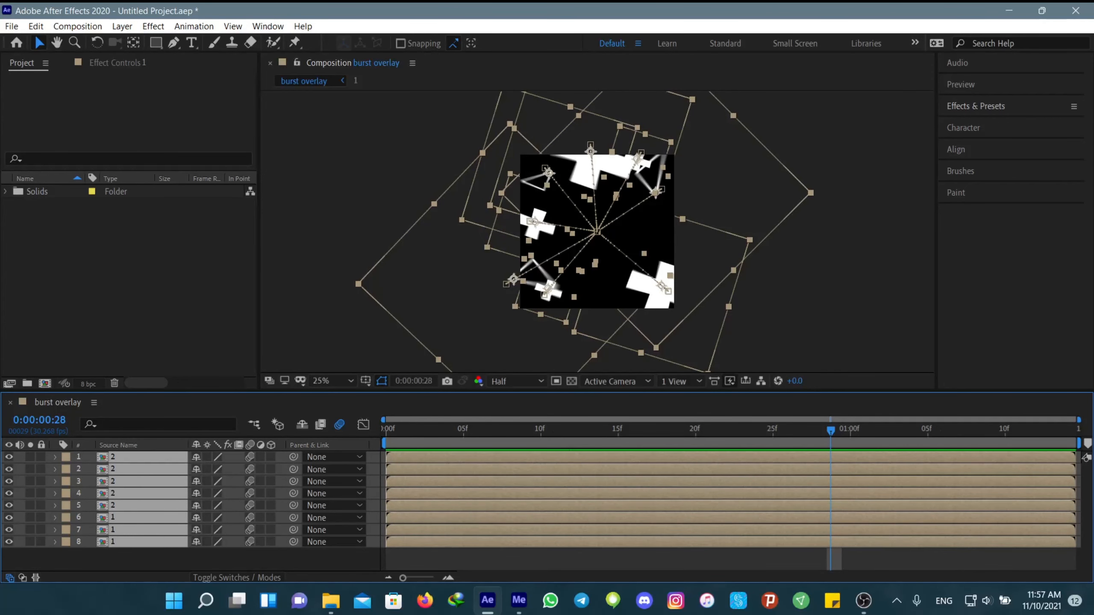
{"action": "right_click", "coordinate": [413, 458]}
{"action": "left_click", "coordinate": [467, 384]}
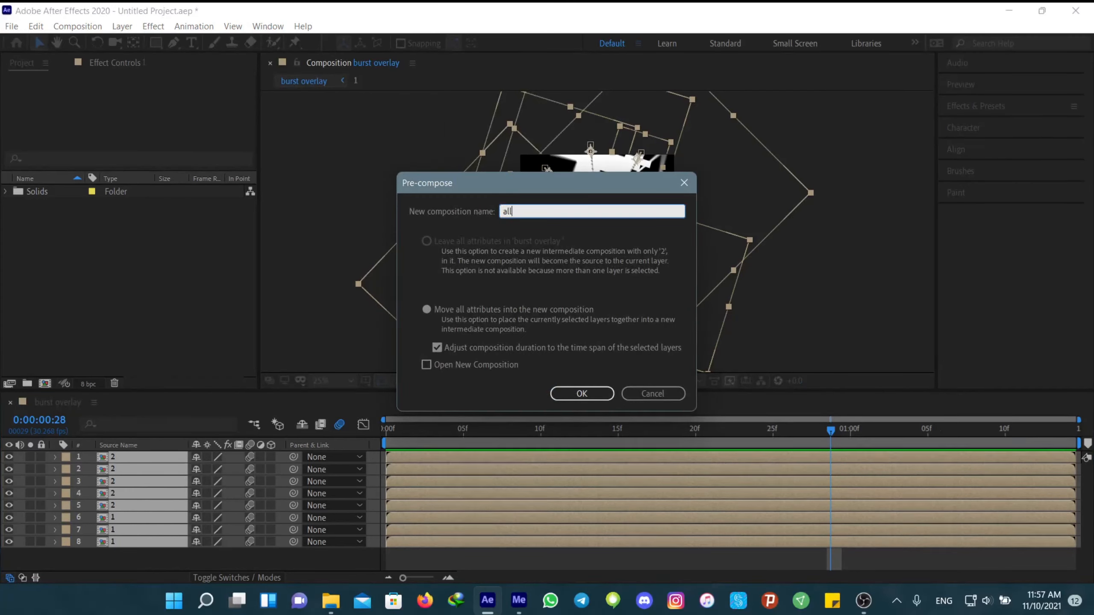
{"action": "key", "text": "Tab"}
{"action": "key", "text": "Return"}
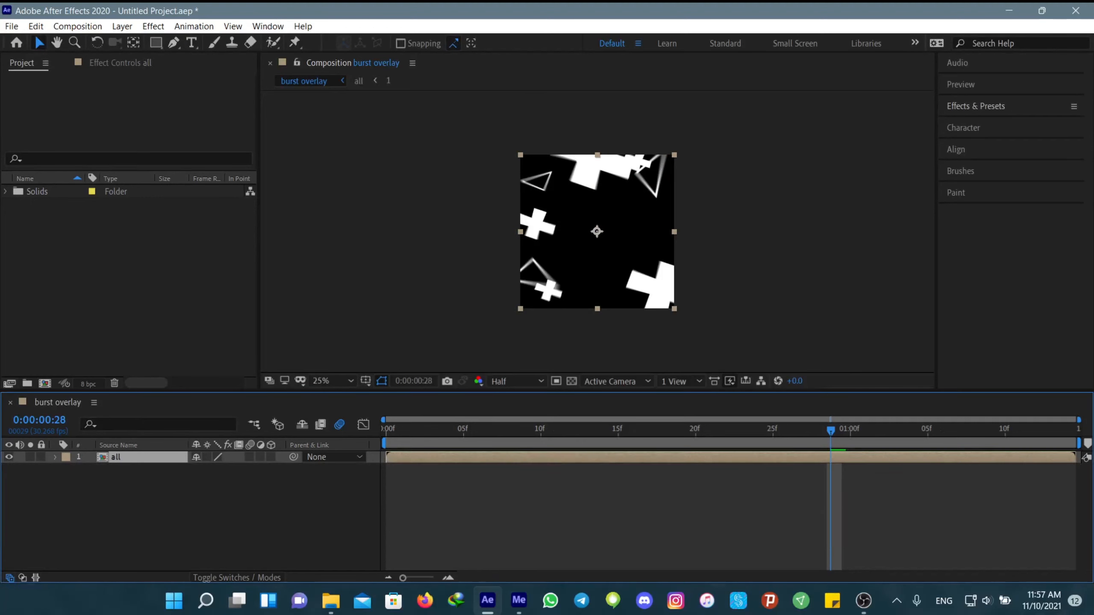
Keyframe the all layer's opacity at 100% at 0:00:01:06 and fade it out with a second keyframe at the layer's end
{"action": "key", "text": "space"}
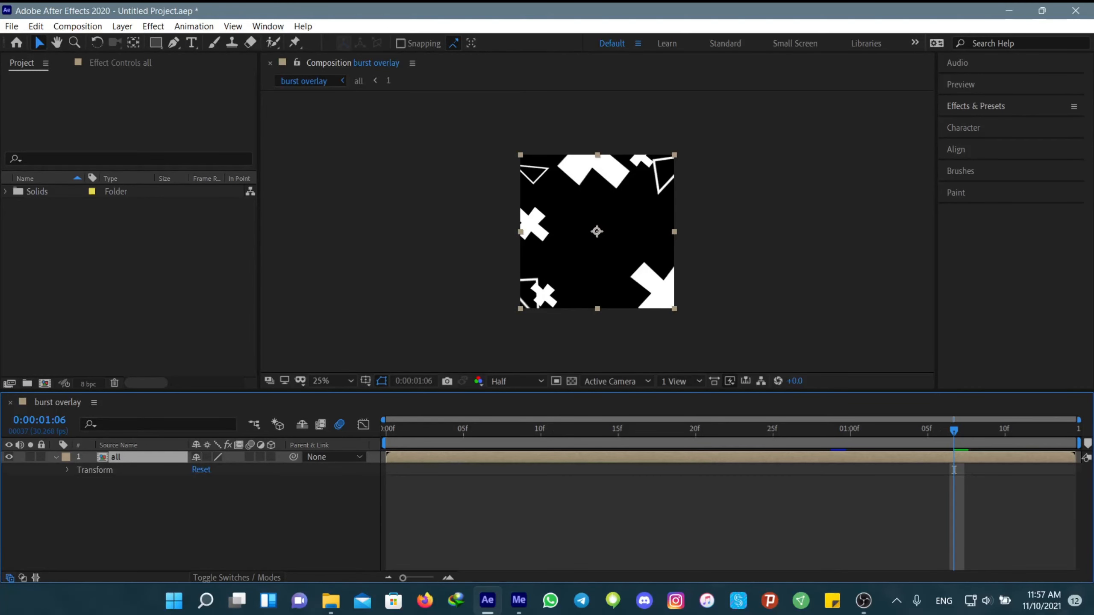
{"action": "left_click", "coordinate": [112, 513]}
{"action": "left_click", "coordinate": [67, 471]}
{"action": "left_click", "coordinate": [91, 531]}
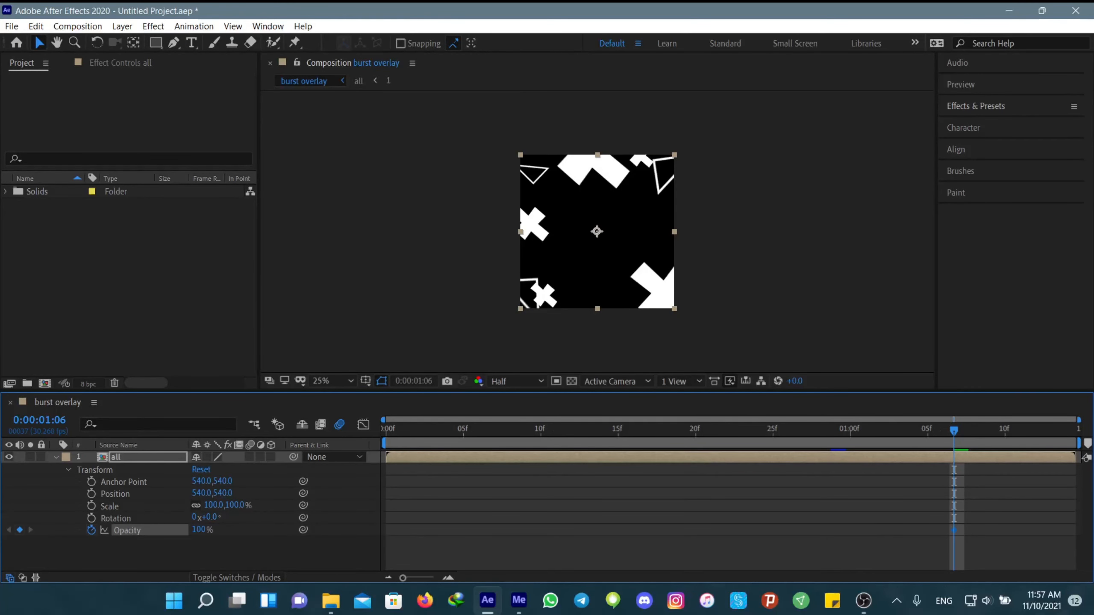
{"action": "key", "text": "space"}
{"action": "left_click_drag", "start_coordinate": [199, 530], "coordinate": [140, 530]}
{"action": "left_click_drag", "start_coordinate": [1060, 531], "coordinate": [1077, 530]}
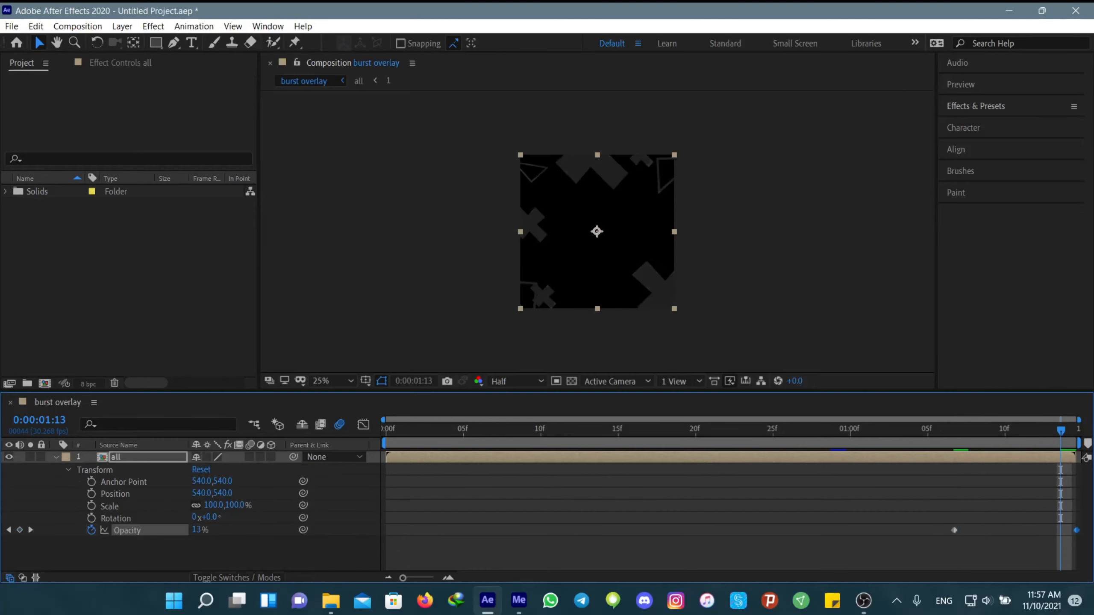
{"action": "left_click", "coordinate": [1043, 553]}
Preview the fade-out, move the 100% opacity keyframe earlier to about 0:00:01:00, and play the animation again
{"action": "key", "text": "space"}
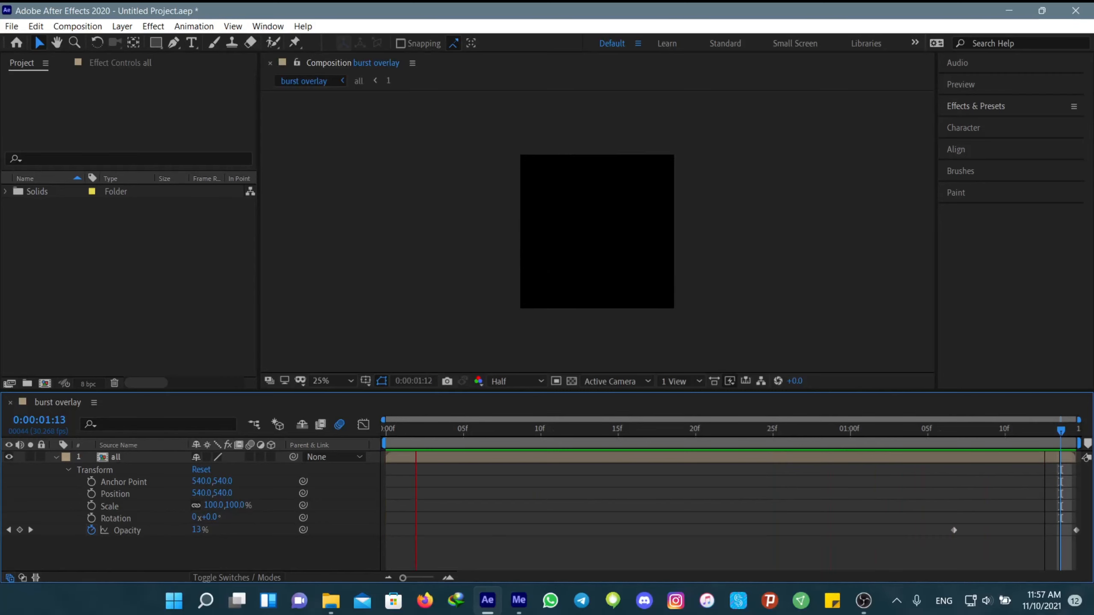
{"action": "key", "text": "space"}
{"action": "left_click_drag", "start_coordinate": [954, 531], "coordinate": [862, 531]}
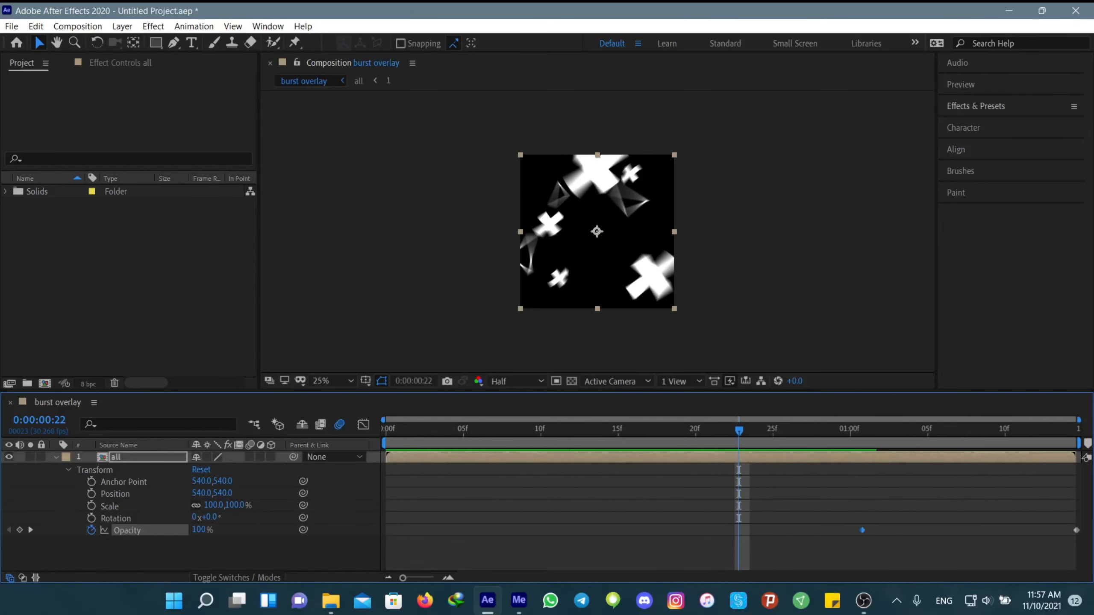
{"action": "key", "text": "space"}
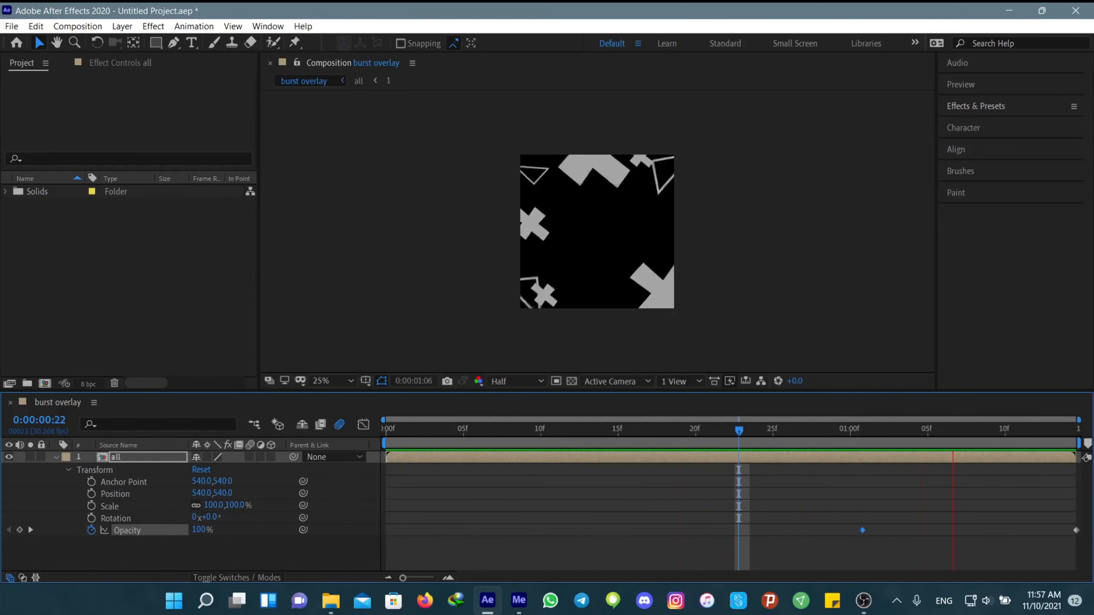